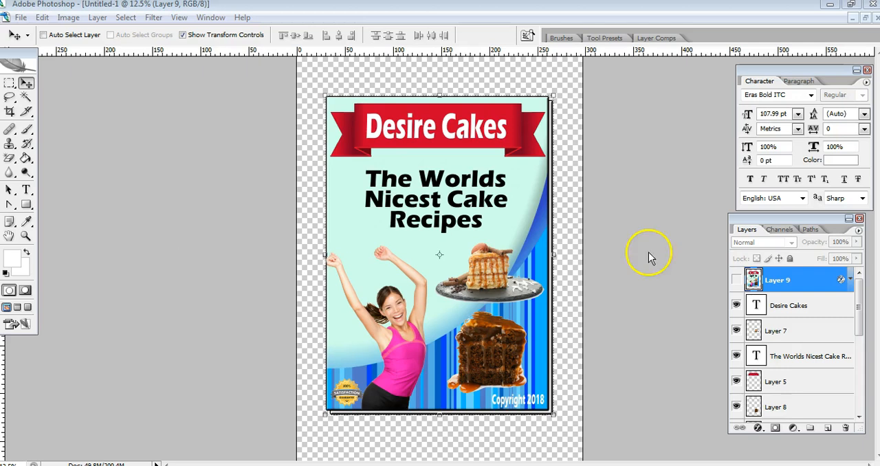
Show Layer 9 to view the complete cake recipe cover and look through the whole layer stack
left_click(736, 281)
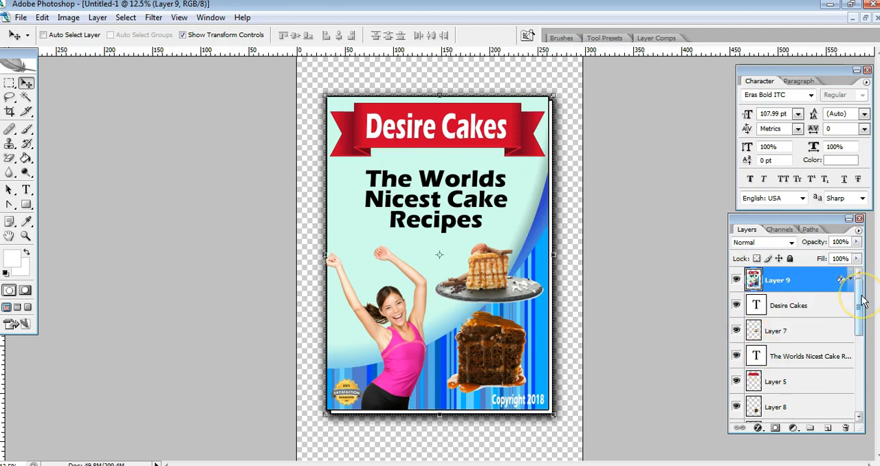
left_click_drag(862, 302, 861, 375)
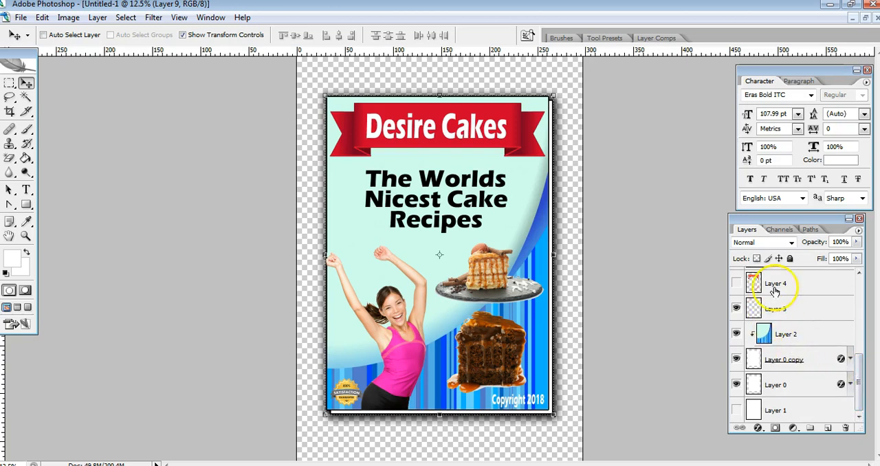
left_click_drag(859, 378, 860, 295)
Hide Layer 9, the Desire Cakes and The Worlds Nicest Cake Recipes text layers, Layer 7, Layer 5 and Layer 8
left_click(736, 280)
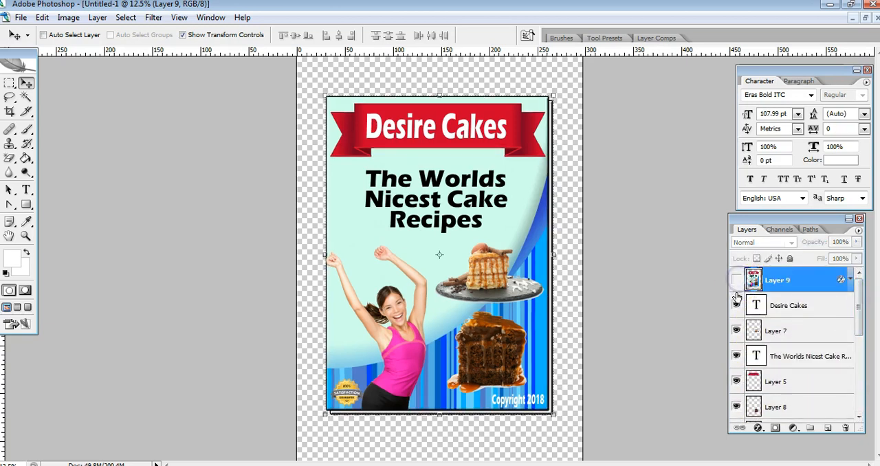
left_click(736, 306)
left_click(737, 331)
left_click(736, 382)
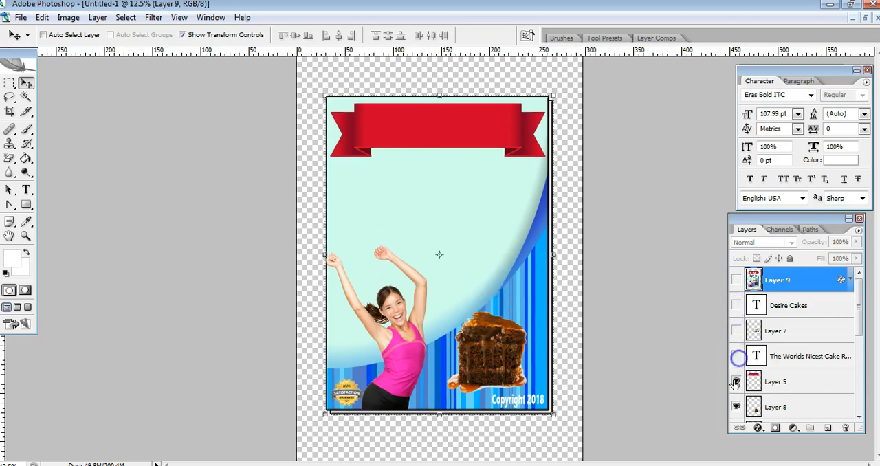
left_click(736, 407)
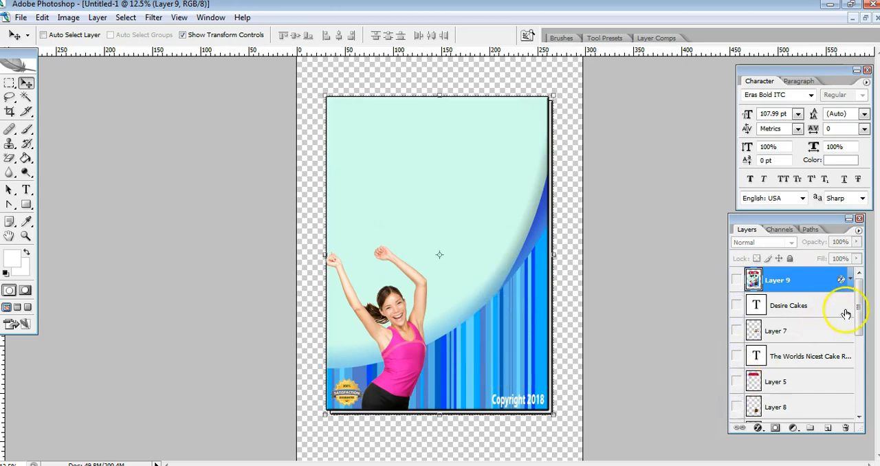
Hide Layer 6, the Copyright 2018 text layer, Layer 3 and Layer 2
left_click_drag(856, 296, 856, 353)
left_click(736, 309)
left_click(737, 335)
left_click(736, 385)
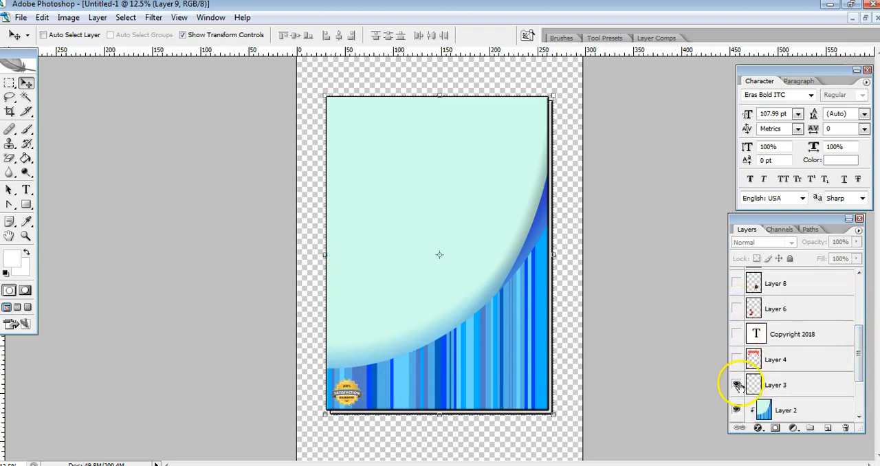
left_click(736, 410)
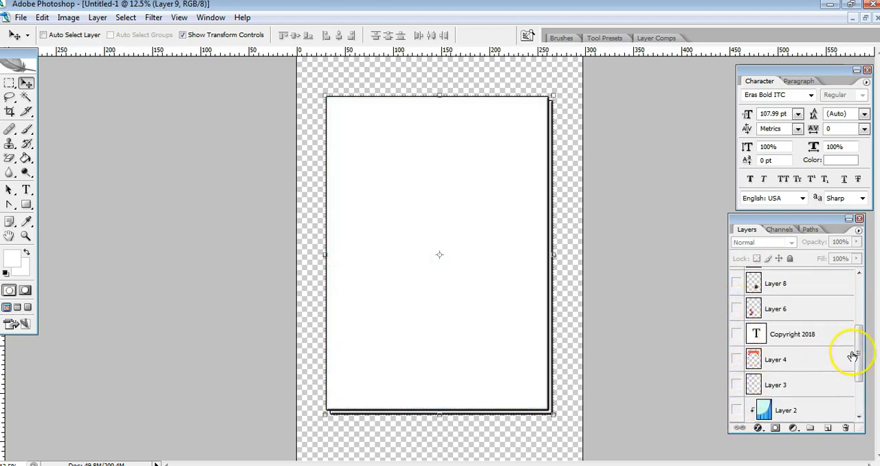
Hide Layer 0 copy and Layer 0, and show only the white background on Layer 1
left_click_drag(857, 375, 858, 402)
left_click(736, 359)
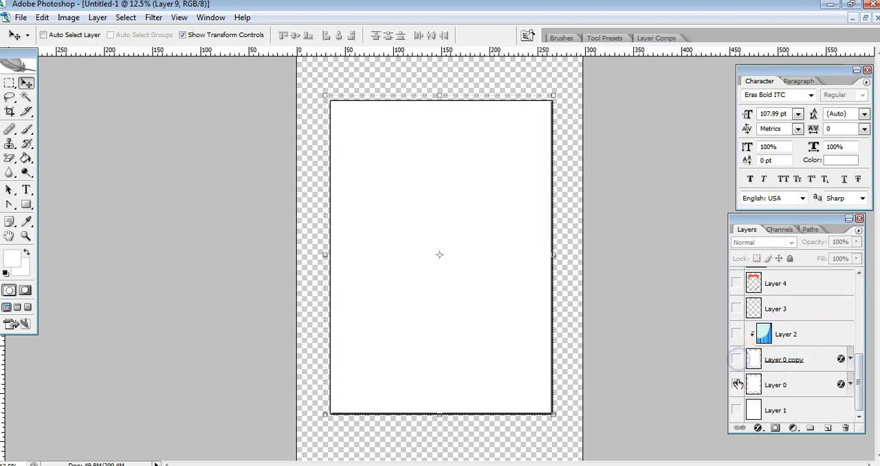
left_click(736, 385)
left_click(736, 410)
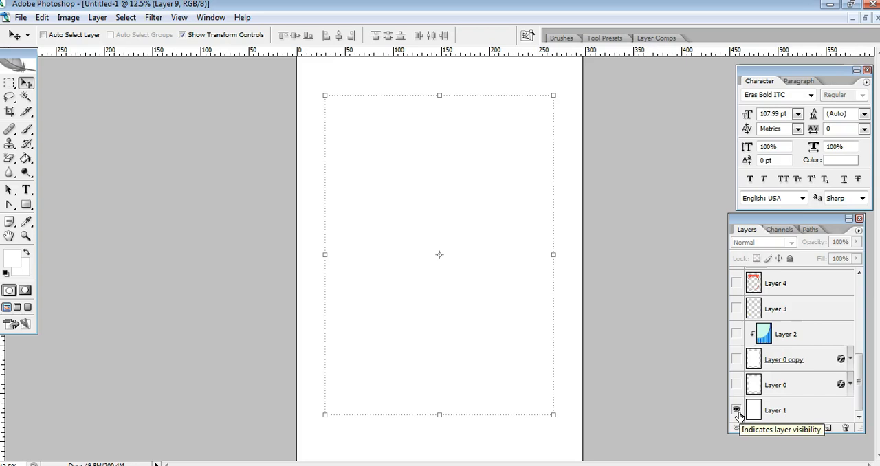
Hide the white background on Layer 1 and show the smaller page on Layer 0
left_click(766, 402)
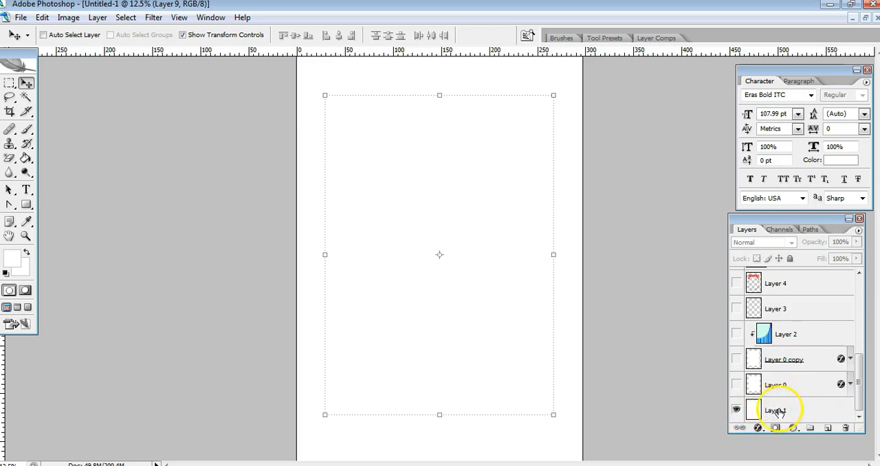
left_click(736, 410)
left_click(736, 385)
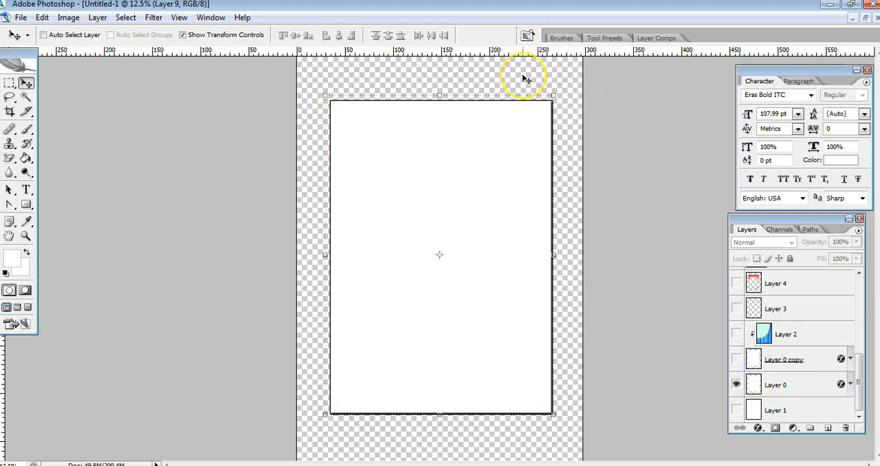
Select Layer 0 and try resizing its white page from the corner, discarding the transformation
left_click(558, 89)
left_click(756, 383)
mouse_move(552, 101)
left_mouse_down()
mouse_move(573, 77)
mouse_move(543, 111)
mouse_move(576, 83)
mouse_move(554, 83)
mouse_move(555, 110)
left_mouse_up()
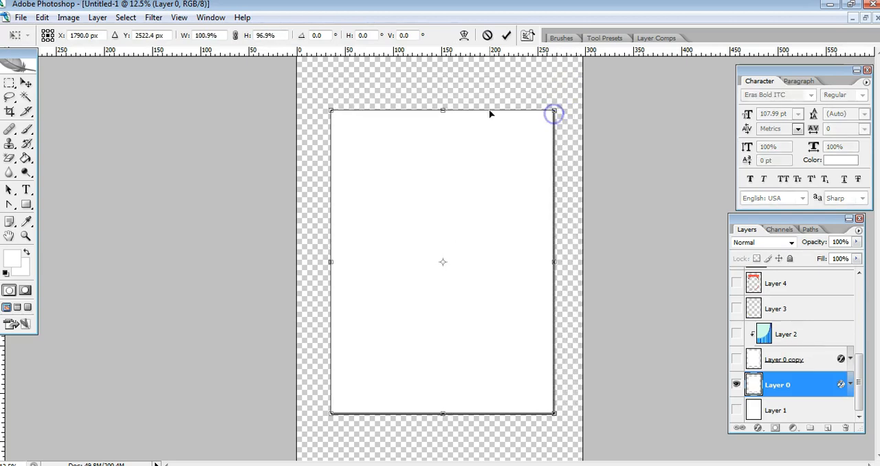
left_click(29, 85)
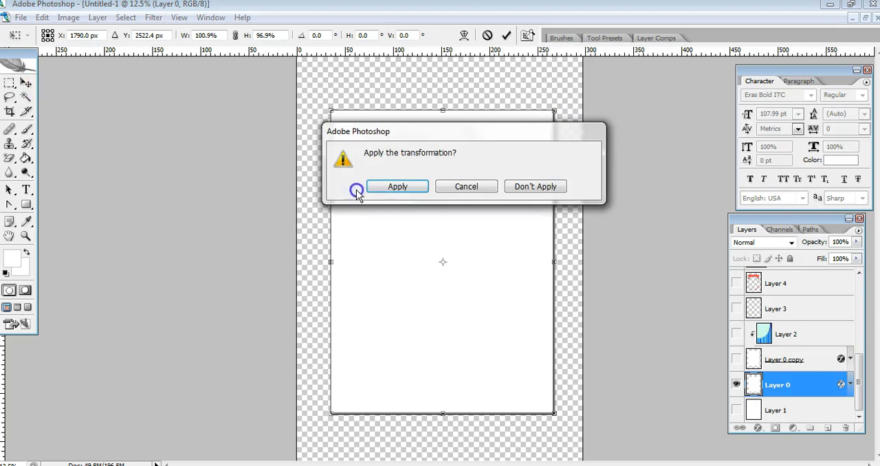
left_click(516, 188)
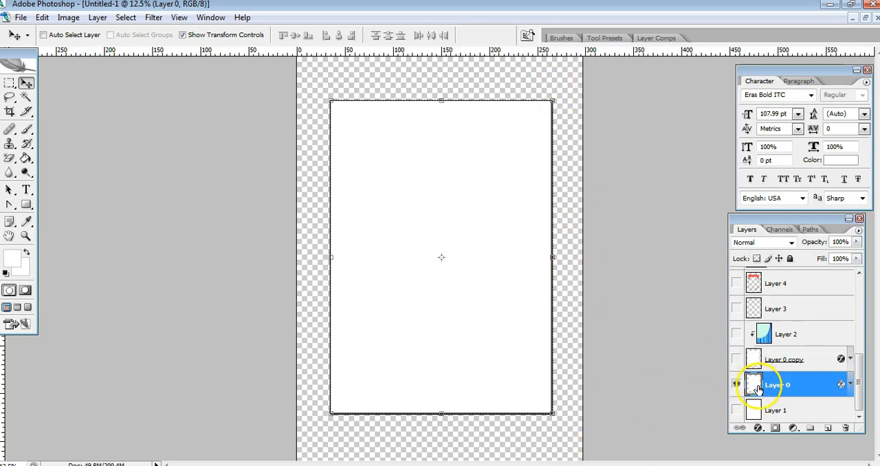
Preview Layer 0 with its Drop Shadow, Bevel and Emboss, and Stroke effects switched off and on, keeping all three enabled
left_click(758, 428)
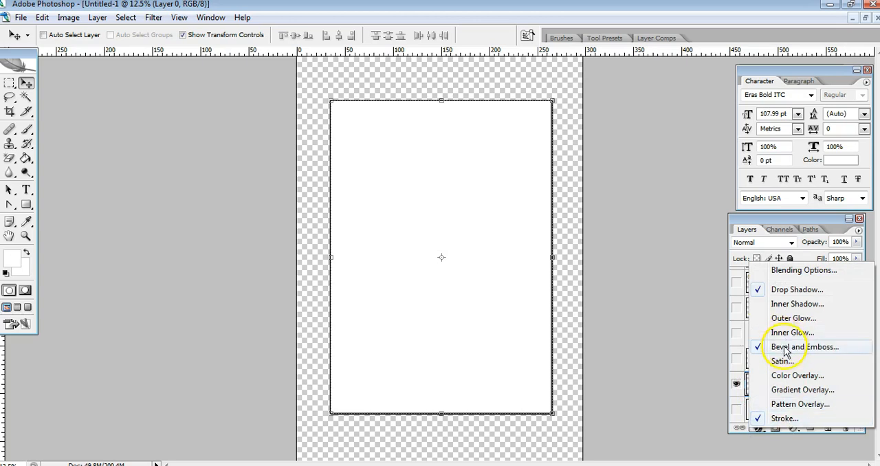
left_click(759, 347)
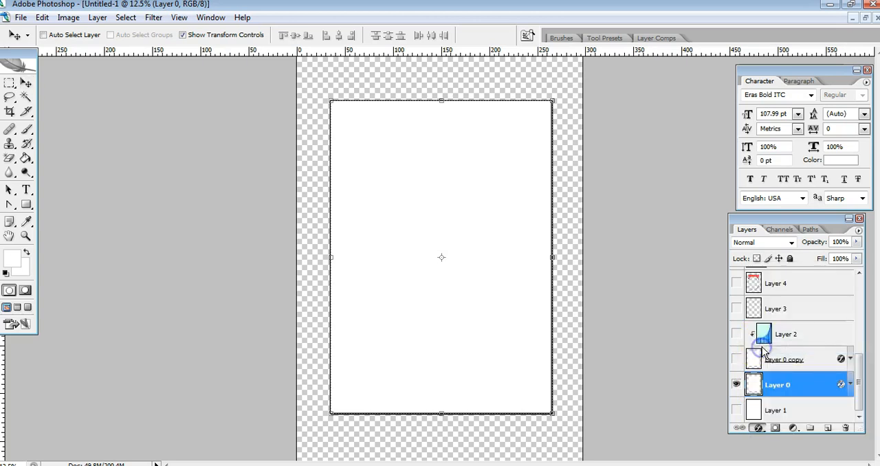
left_click_drag(292, 195, 864, 95)
left_click(595, 152)
left_click(596, 151)
left_click(596, 152)
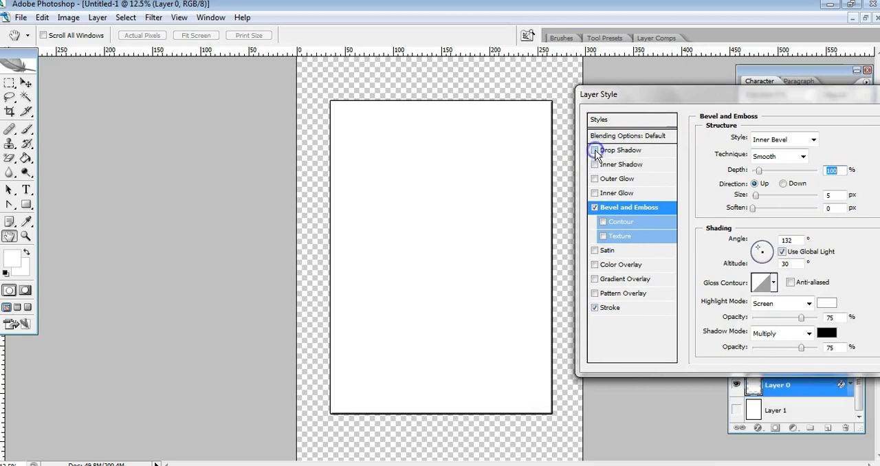
left_click(594, 207)
left_click(595, 207)
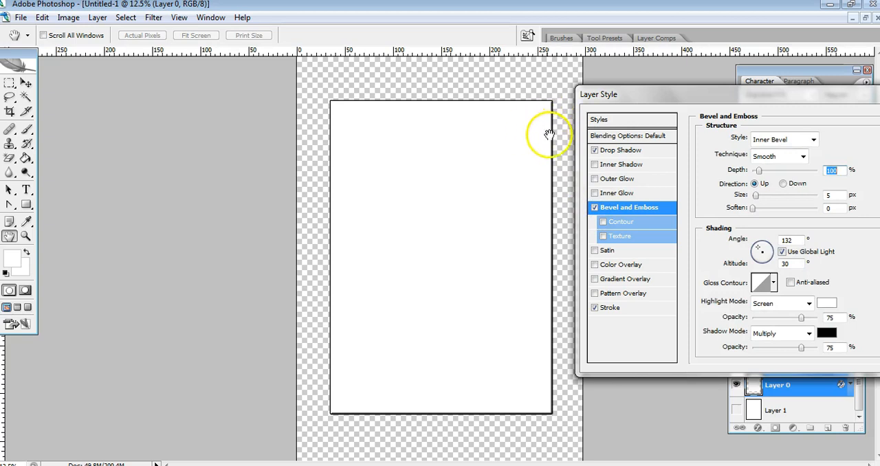
left_click(595, 308)
left_click(595, 308)
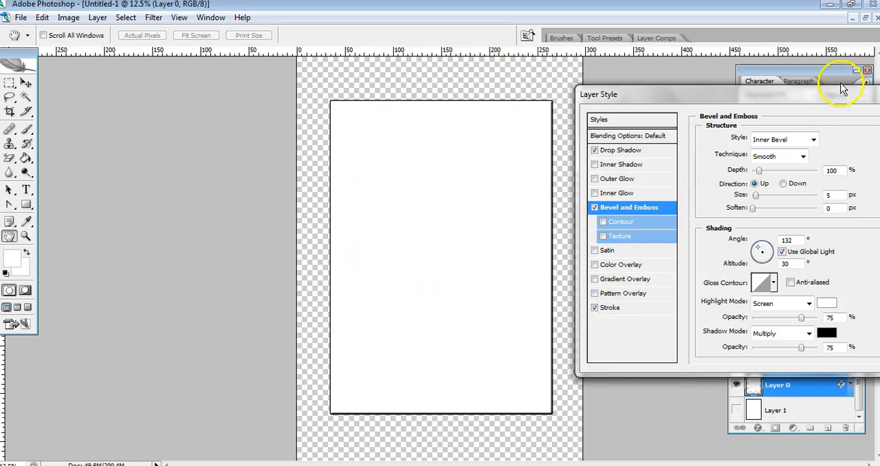
left_click_drag(839, 93, 747, 99)
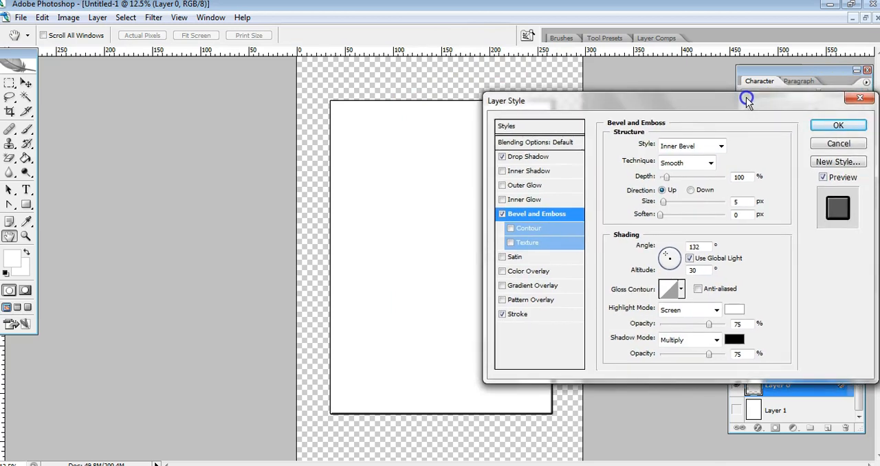
left_click(838, 125)
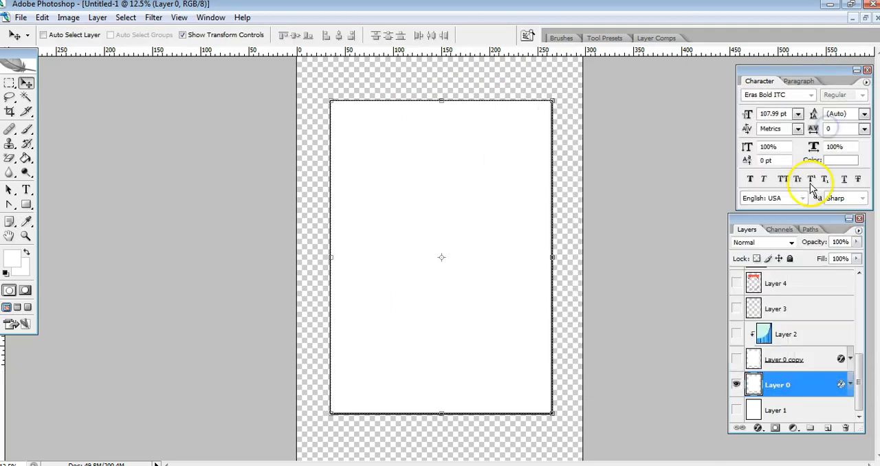
Show Layer 0 copy and the blue striped background on Layer 2
left_click(736, 360)
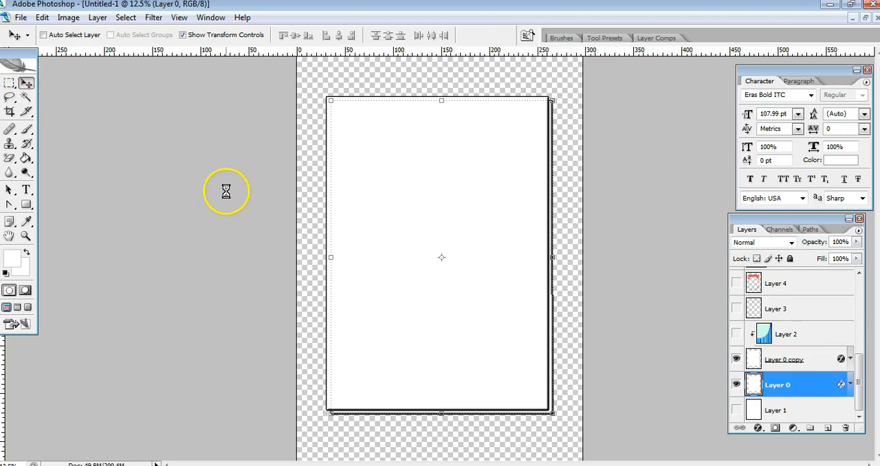
left_click(756, 358)
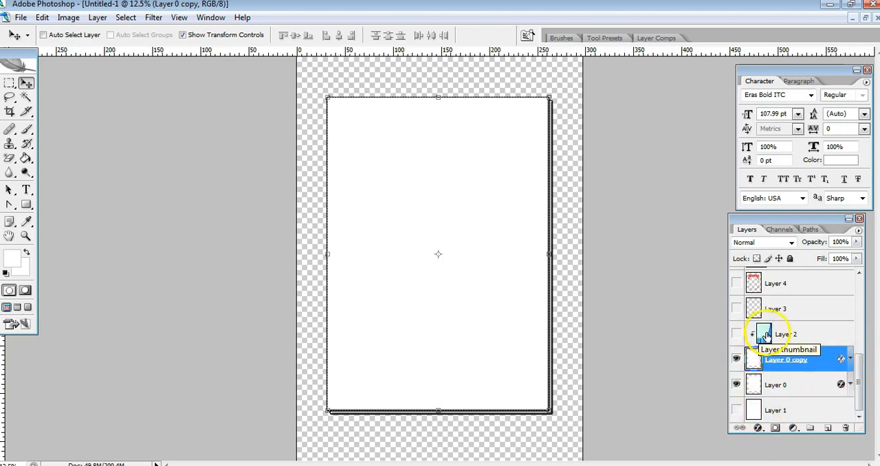
left_click(736, 337)
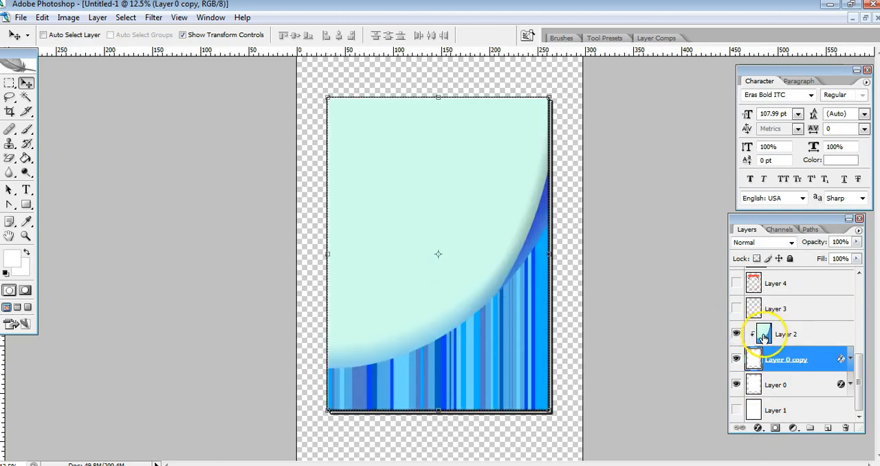
Release Layer 2's clipping mask to reveal the full background, and clip it to Layer 0 copy again
right_click(763, 335)
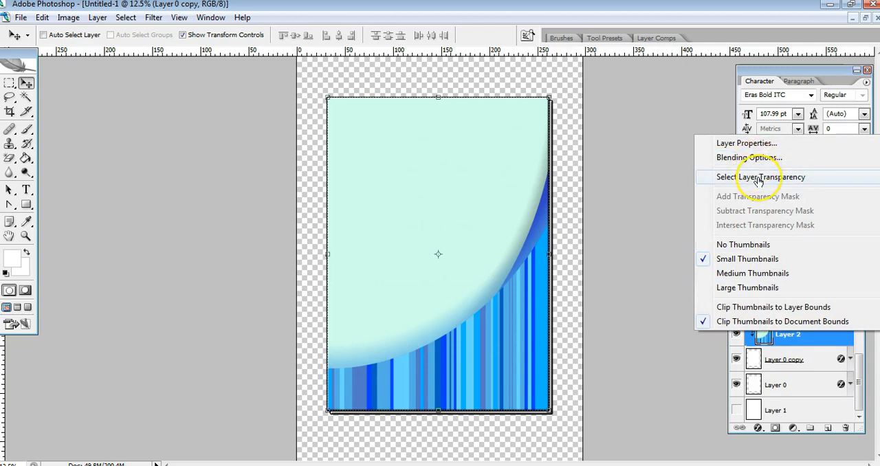
left_click(676, 344)
right_click(790, 337)
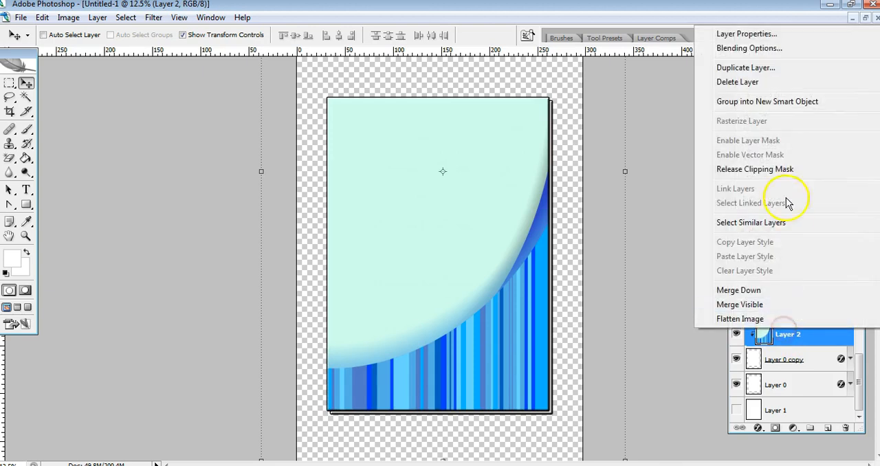
left_click(770, 169)
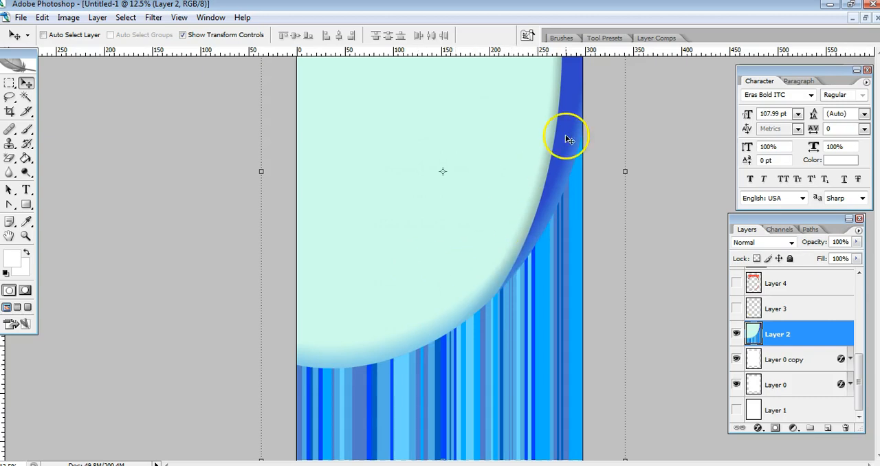
right_click(779, 335)
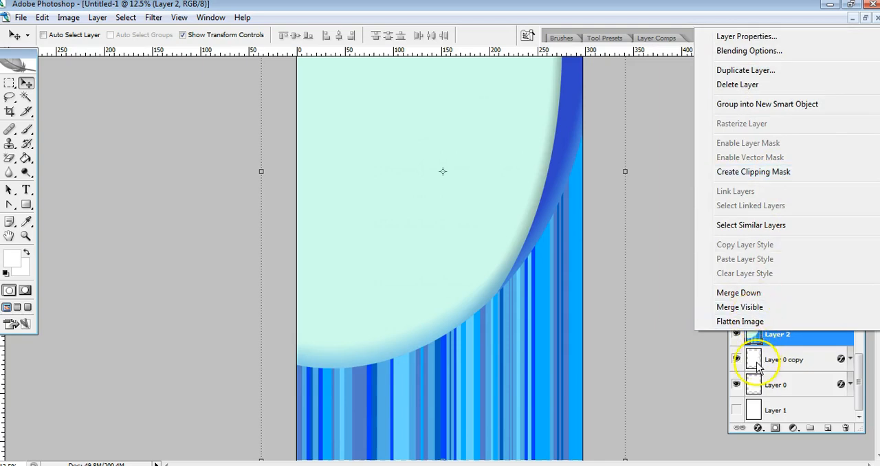
left_click(775, 172)
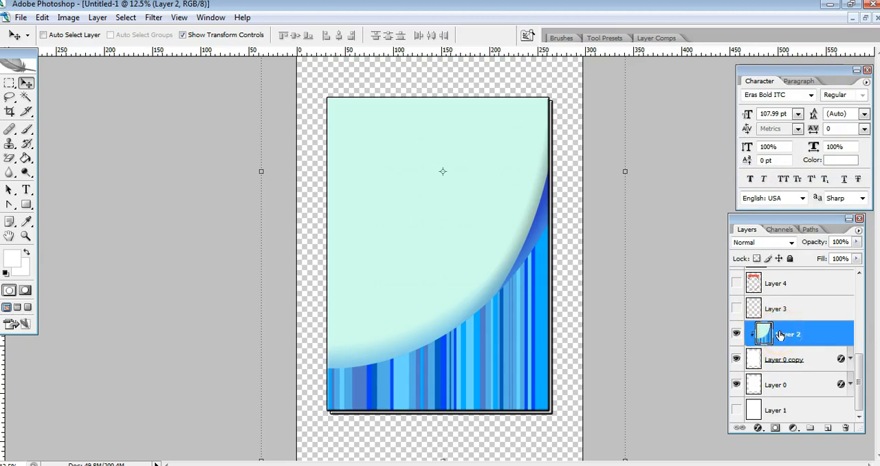
Show Layer 3 and inspect its satisfaction guarantee badge up close, toggling the layer off and back on
left_click(737, 310)
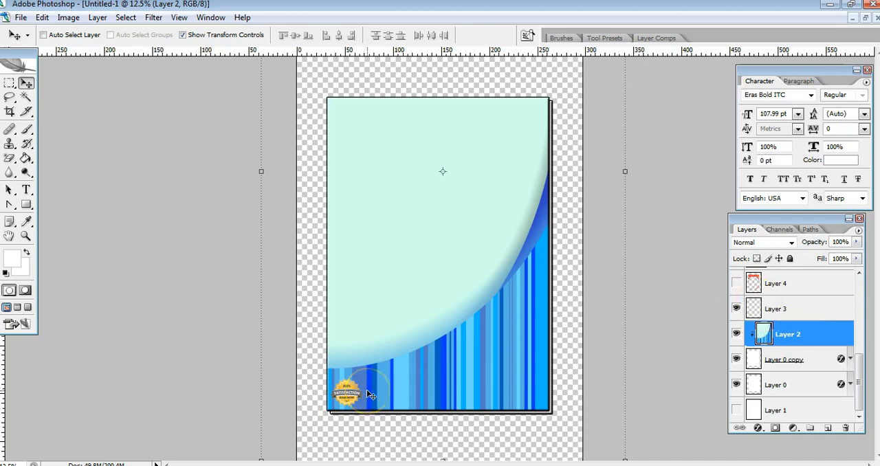
key("ctrl+plus")
key("ctrl+plus")
key("ctrl+plus")
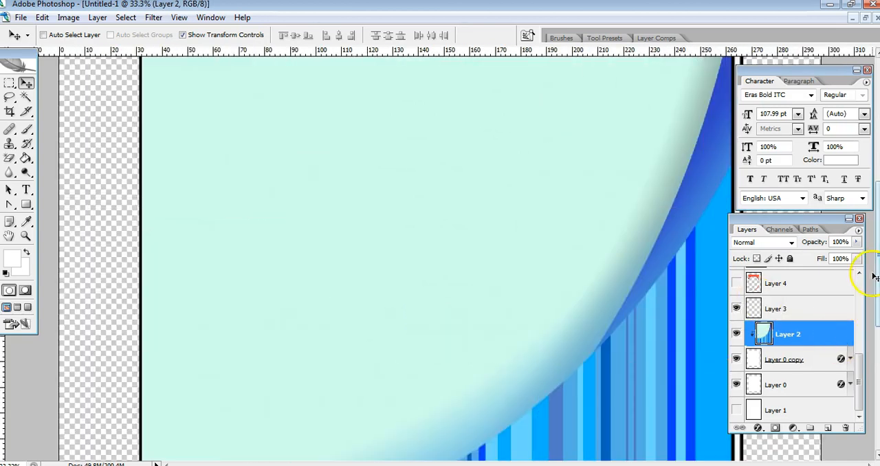
left_click_drag(878, 267, 877, 361)
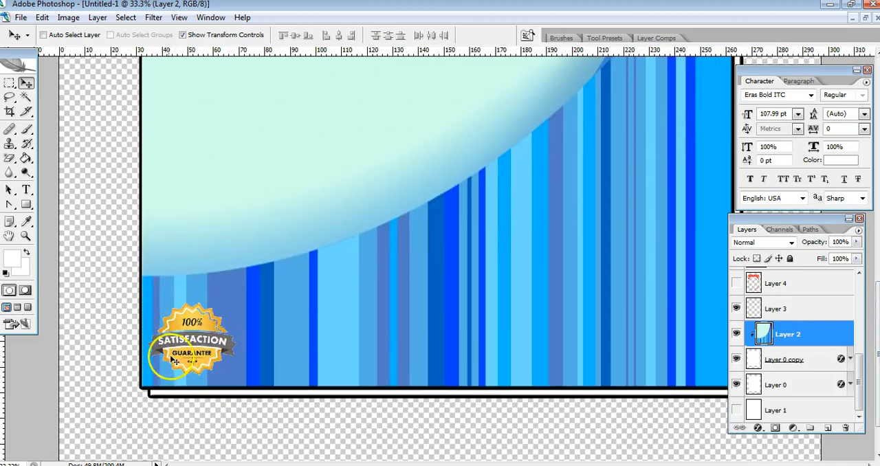
left_click(736, 310)
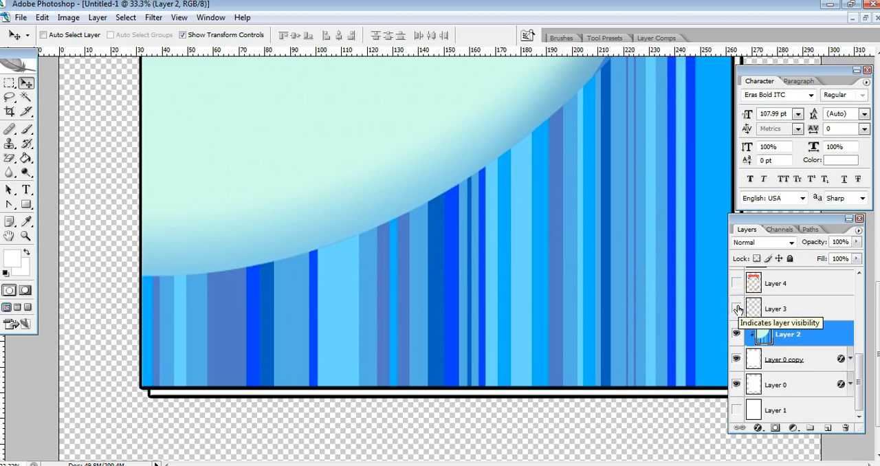
left_click(736, 310)
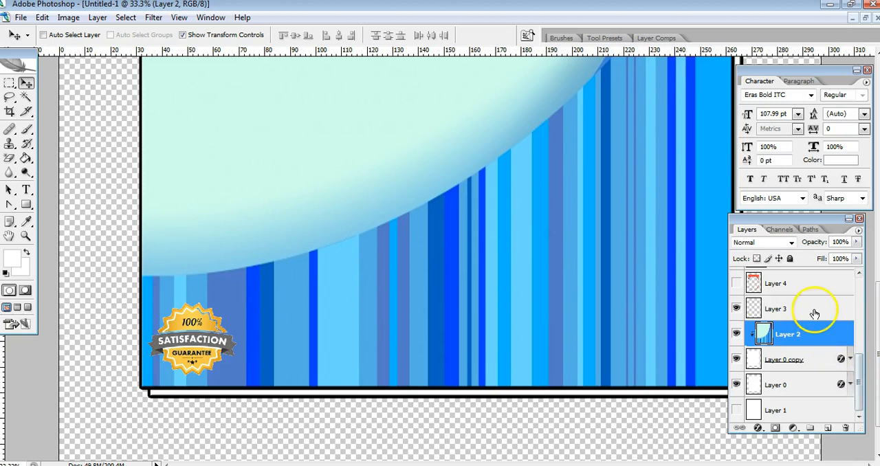
key("ctrl+minus")
key("ctrl+minus")
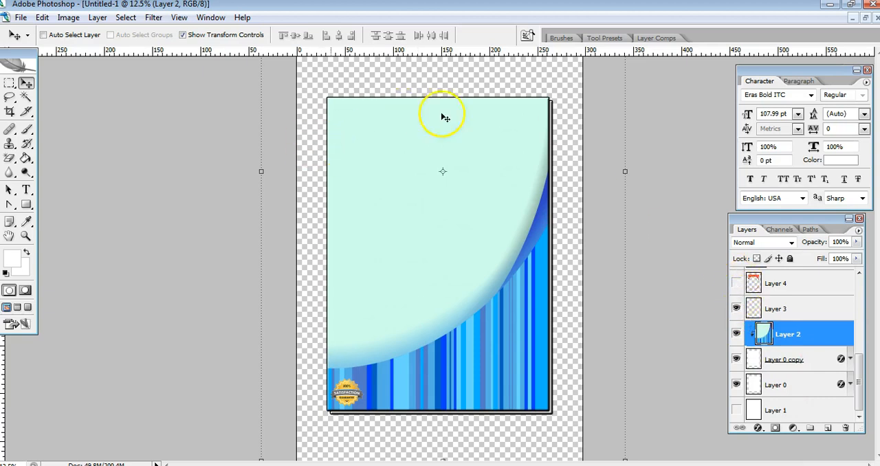
Preview the orange frame on Layer 4, hide it again, and show the red ribbon banner on Layer 5
left_click(737, 285)
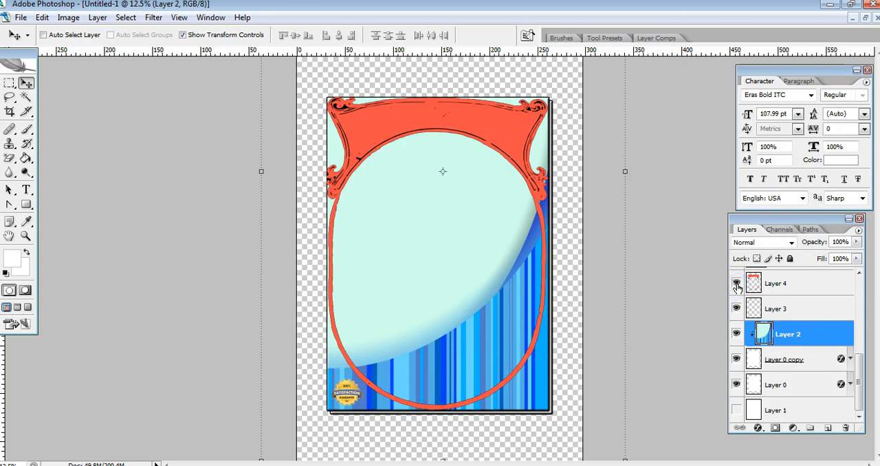
left_click(736, 284)
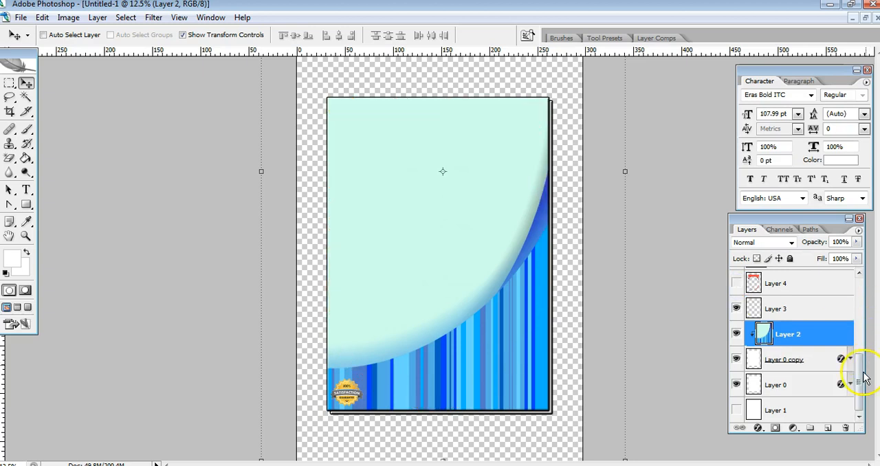
left_click_drag(858, 374, 864, 328)
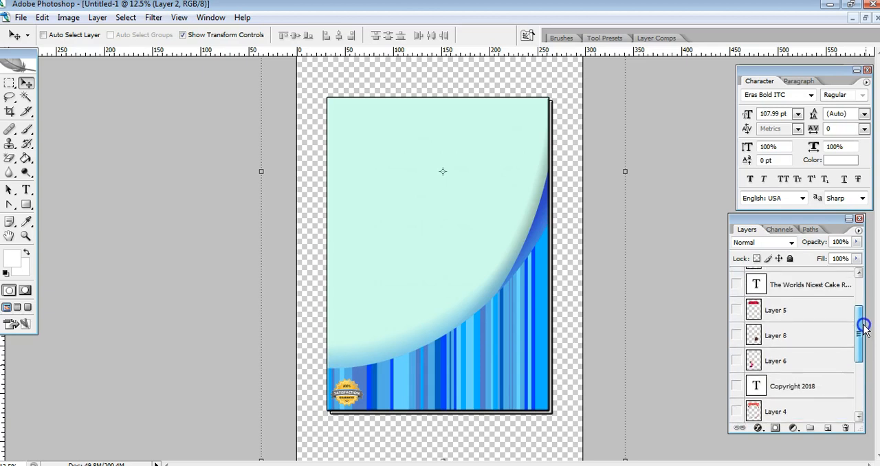
left_click(736, 310)
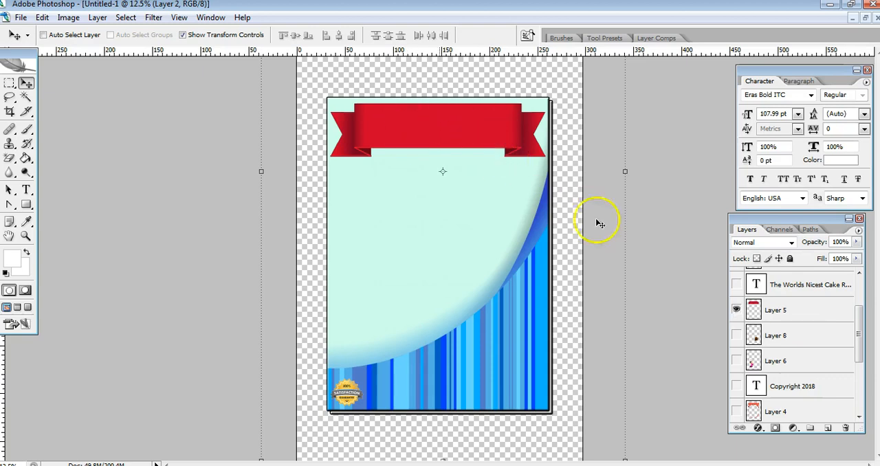
Show the Copyright 2018 text layer and change its text color to black (000000)
left_click_drag(862, 347, 860, 358)
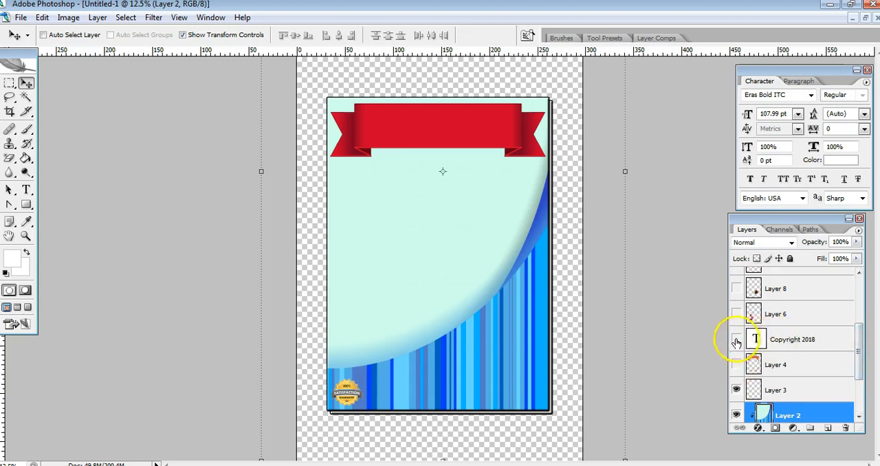
left_click(737, 340)
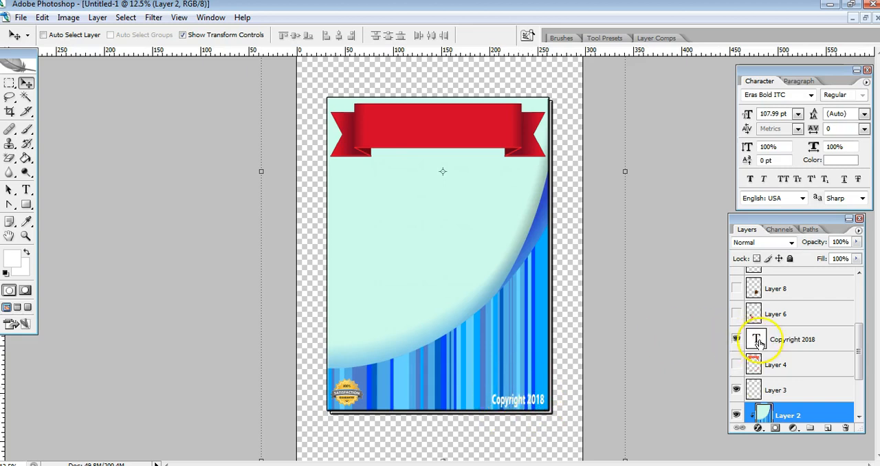
left_click(759, 340)
left_click(26, 190)
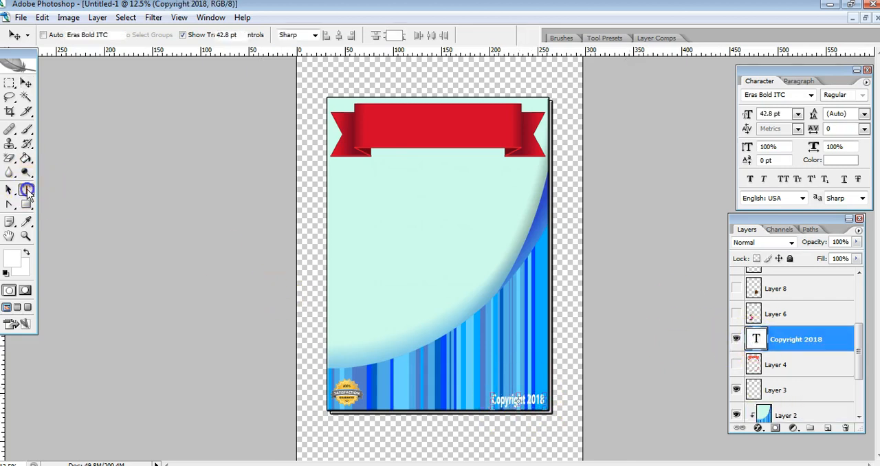
left_click(392, 35)
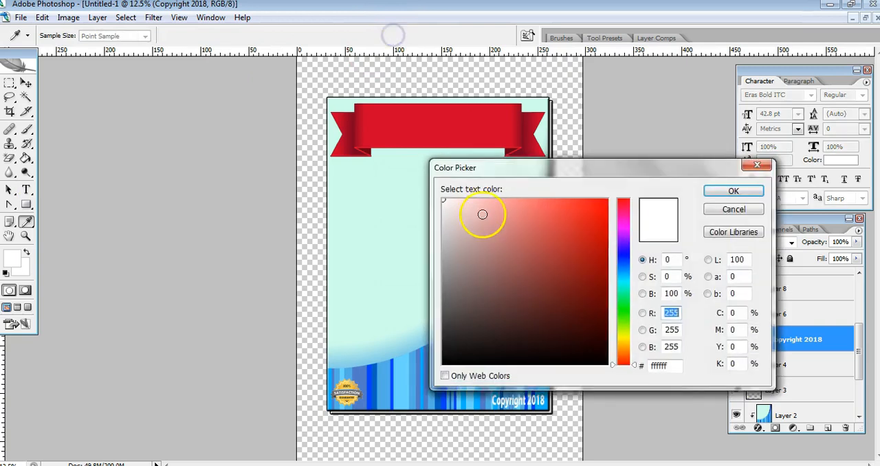
left_click_drag(513, 165, 528, 84)
mouse_move(564, 180)
left_mouse_down()
mouse_move(638, 101)
mouse_move(617, 273)
mouse_move(591, 259)
mouse_move(602, 292)
left_mouse_up()
mouse_move(546, 238)
left_mouse_down()
mouse_move(527, 248)
mouse_move(650, 296)
left_mouse_up()
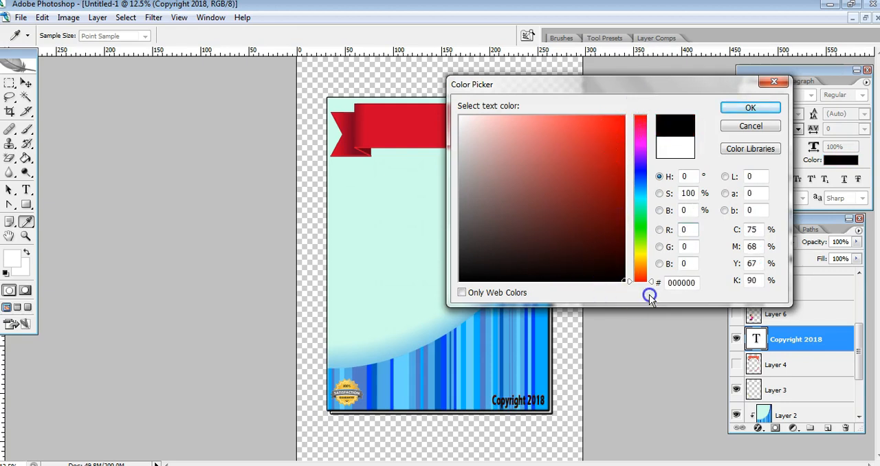
left_click(736, 114)
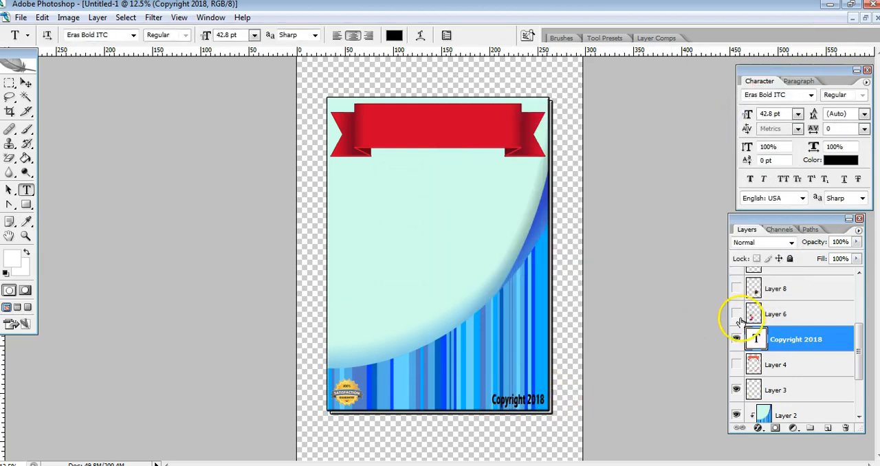
Show the cake images on Layer 8 and Layer 7, and move Layer 7 directly below Layer 5 in the layer order
left_click_drag(862, 352, 858, 326)
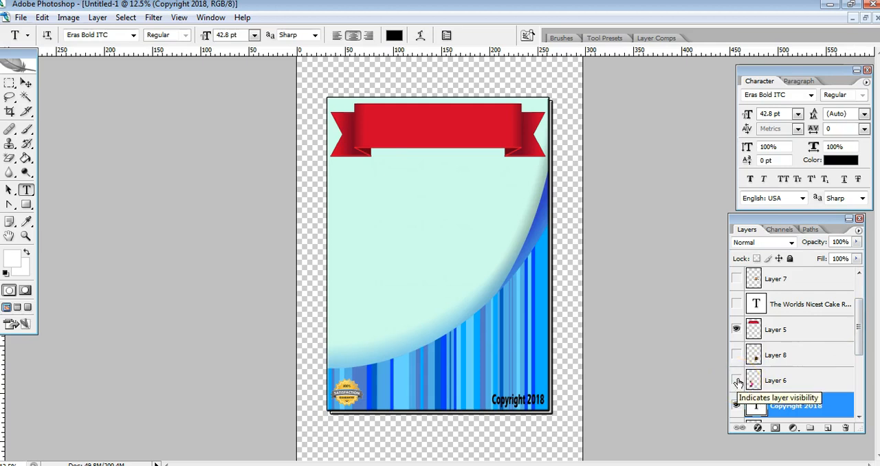
left_click(742, 354)
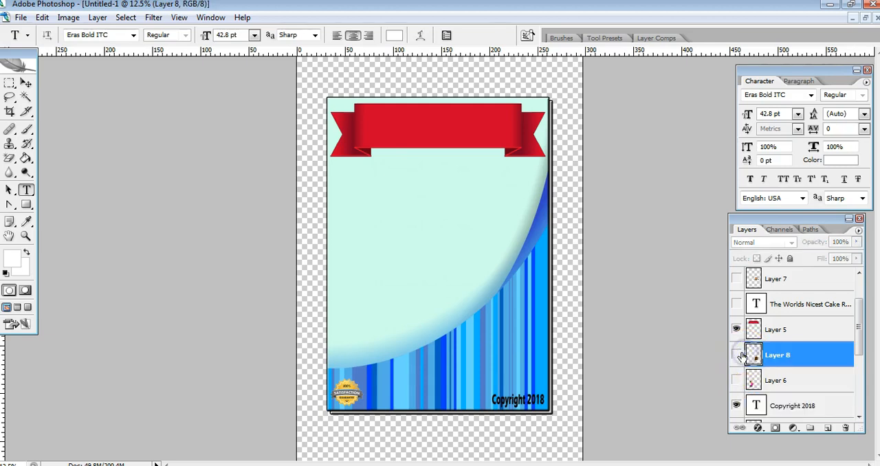
left_click(737, 355)
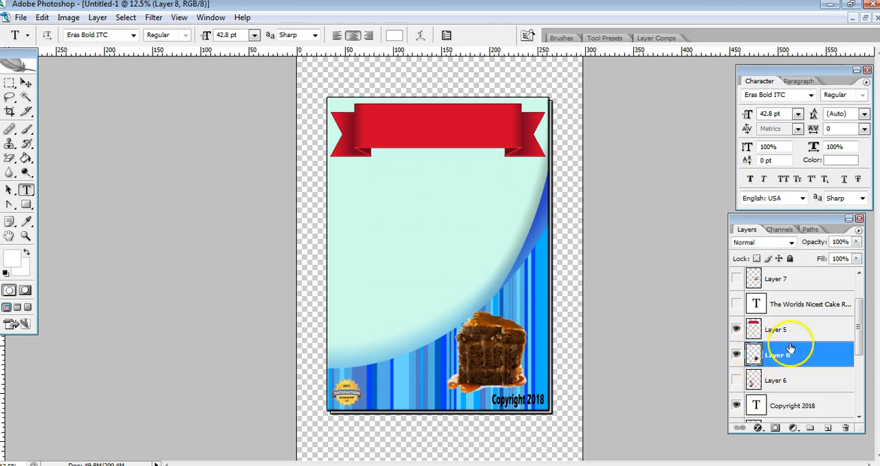
scroll(858, 333, "up", 1)
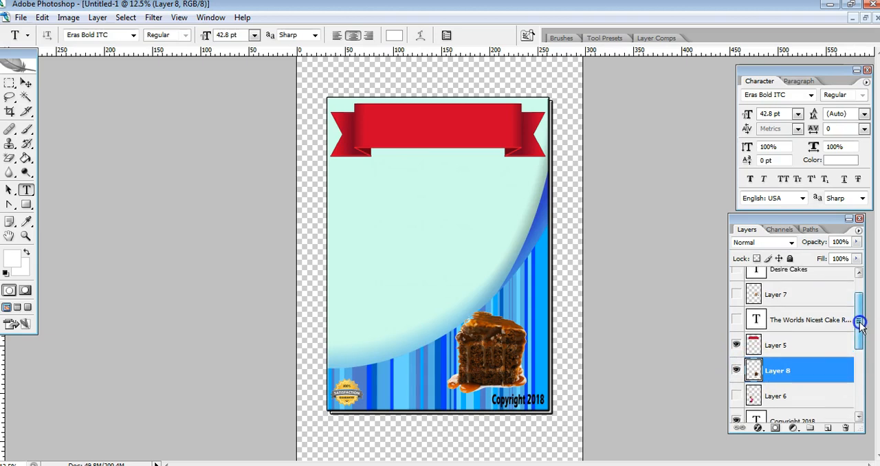
left_click(735, 295)
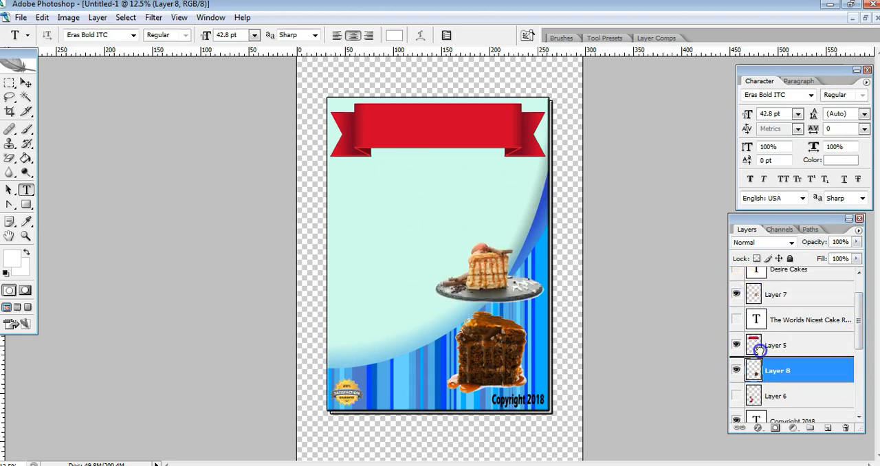
left_click_drag(759, 350, 775, 351)
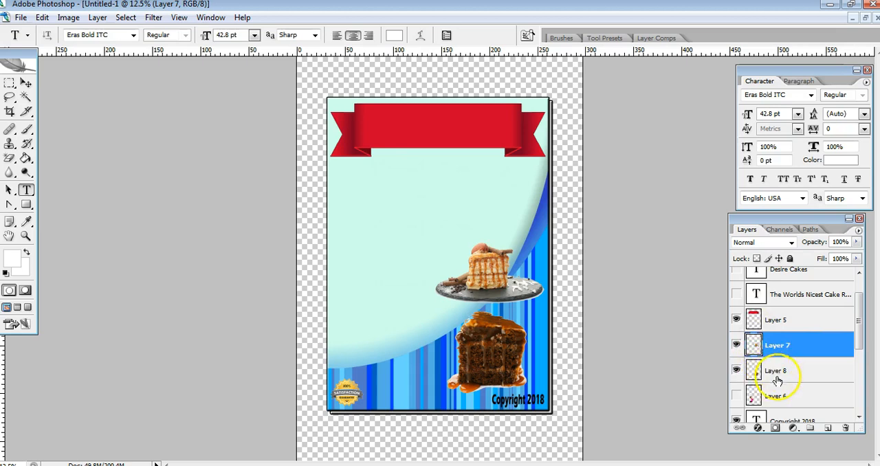
Show the woman on Layer 6 and shift the plated cake on Layer 7 slightly downward
left_click(736, 397)
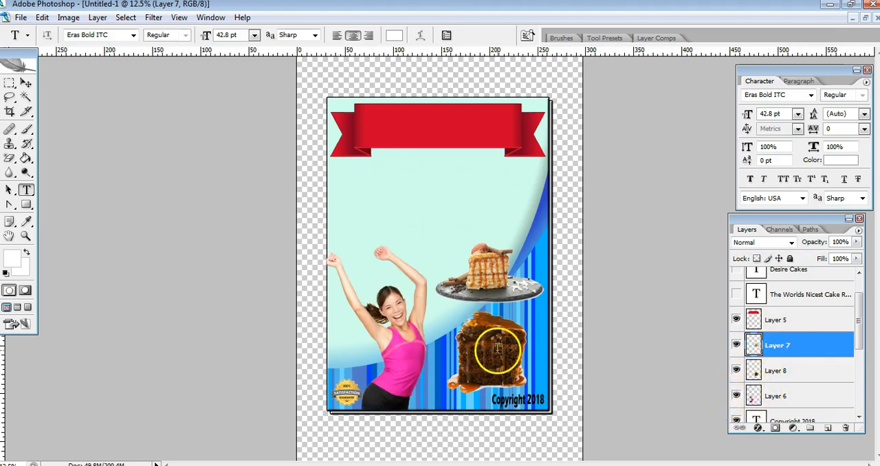
left_click(27, 84)
left_click(395, 375)
left_click_drag(521, 282, 522, 286)
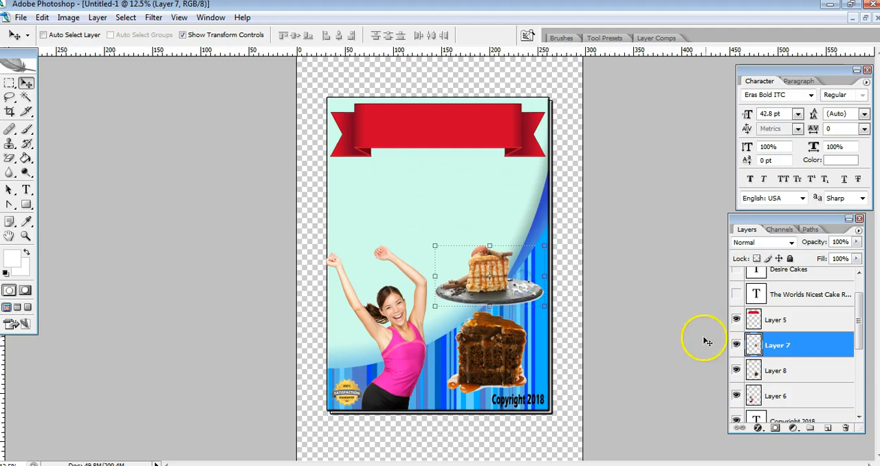
Select Layer 6 and nudge the woman slightly to the right so her raised hand sits inside the cover's edge
left_click(752, 393)
key("shift+Right")
key("shift+Right")
key("shift+Right")
key("shift+Right")
key("shift+Right")
key("shift+Right")
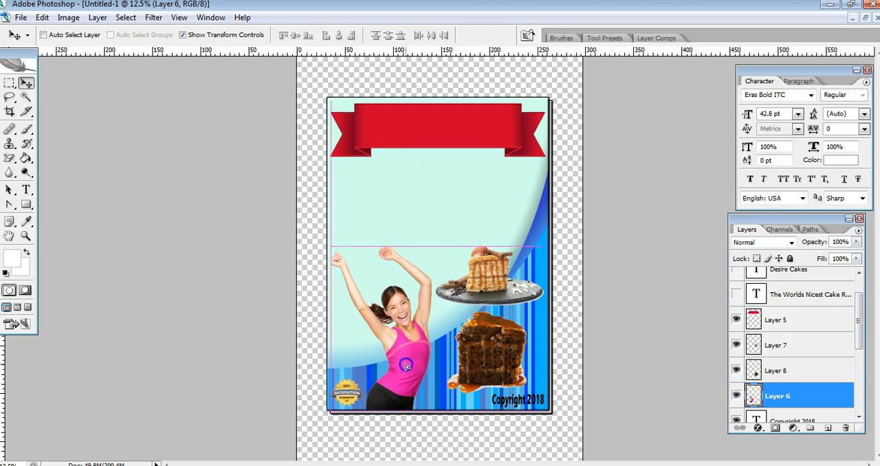
Show the Desire Cakes title and The Worlds Nicest Cake Recipes text layers, and select the title layer with the Type tool active
left_click_drag(858, 321, 860, 301)
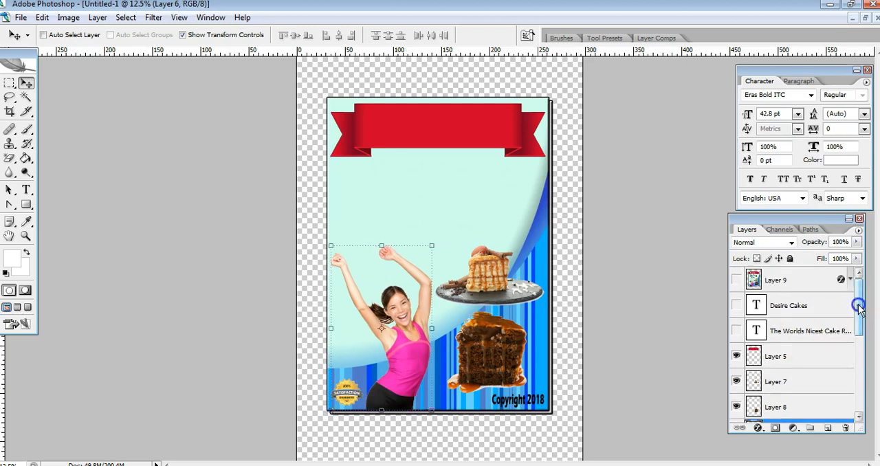
left_click(736, 306)
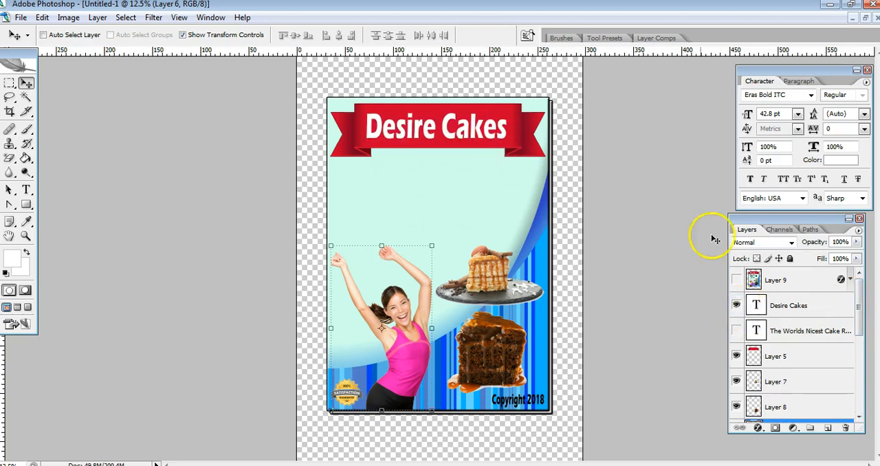
left_click(26, 190)
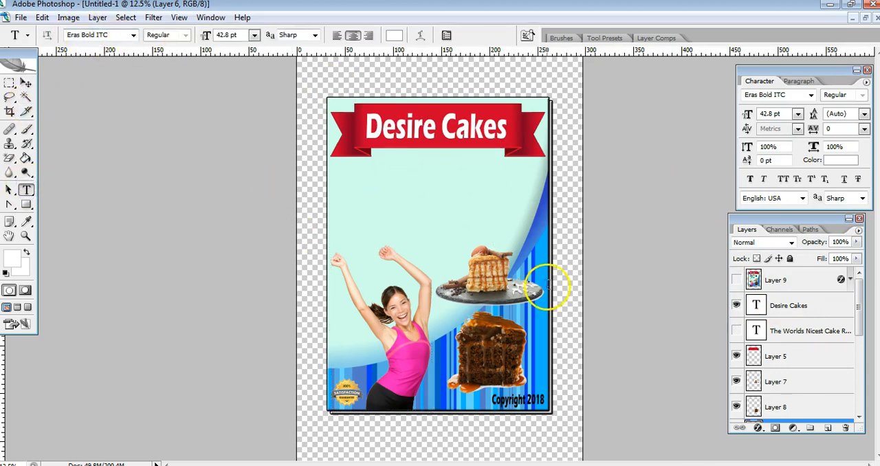
left_click(736, 332)
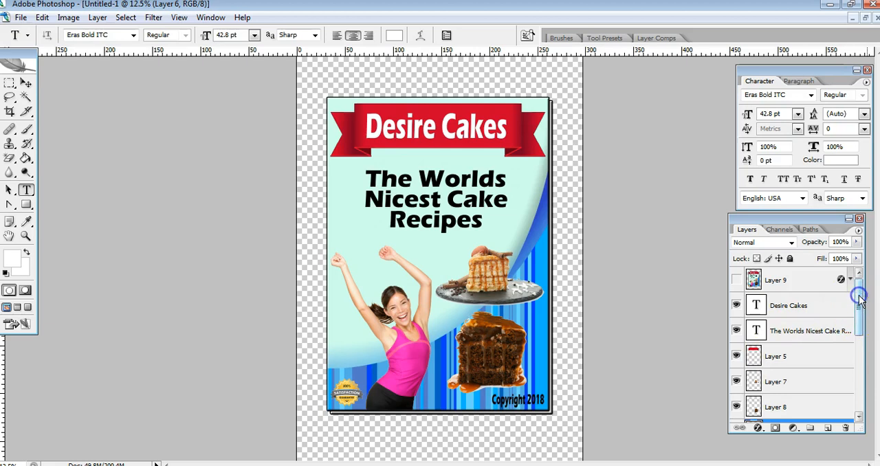
left_click(755, 304)
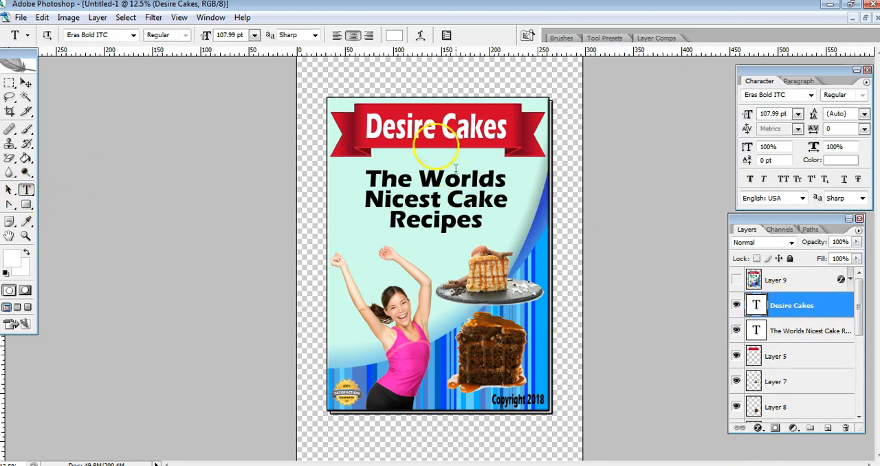
Toggle the cake images on Layers 7 and 8 and the woman on Layer 6 off and back on to preview each one
left_click_drag(859, 297, 857, 324)
left_click(737, 310)
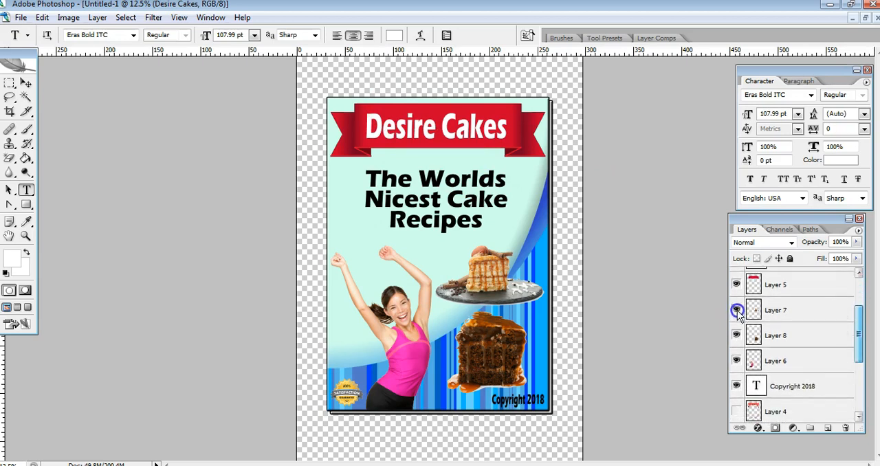
left_click(736, 310)
left_click(737, 310)
left_click(737, 311)
left_click(737, 311)
left_click(736, 335)
left_click(736, 335)
left_click(736, 335)
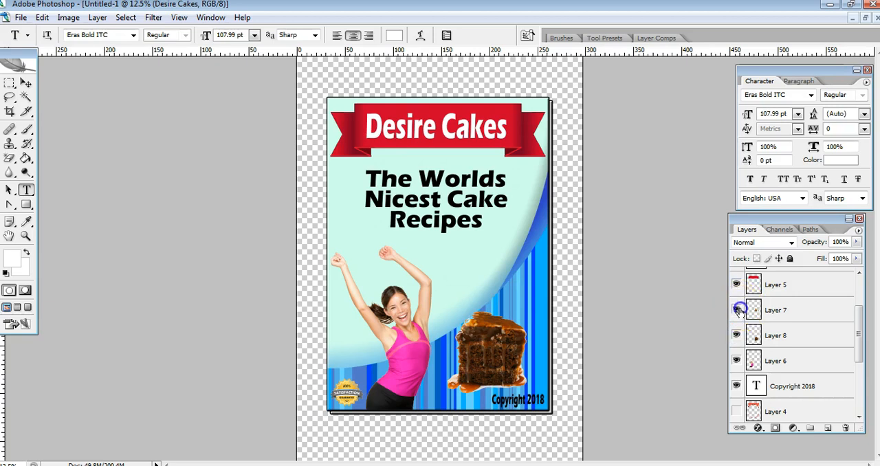
left_click(736, 310)
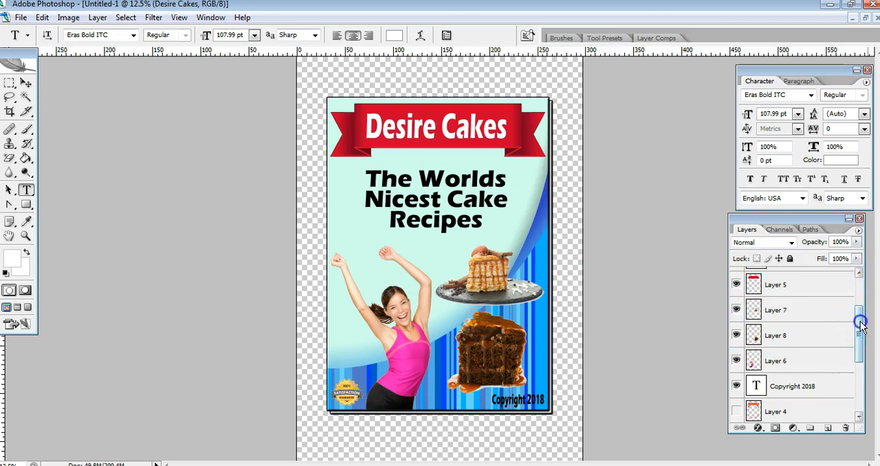
left_click_drag(861, 323, 860, 309)
left_click(736, 392)
left_click(737, 392)
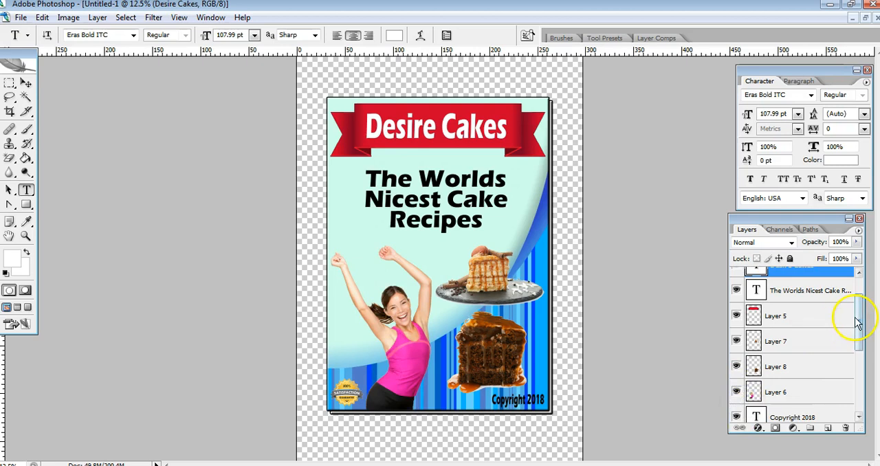
Select Layer 9 and show its merged copy of the whole cover
left_click_drag(858, 330, 858, 306)
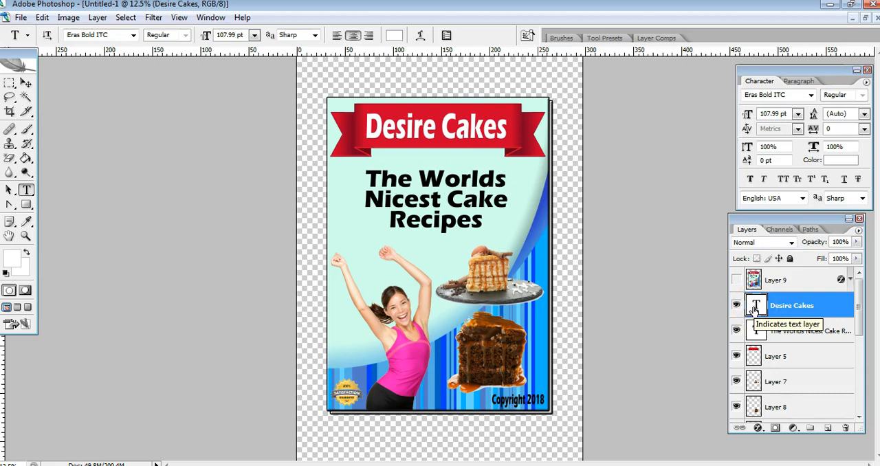
left_click(753, 282)
left_click(736, 282)
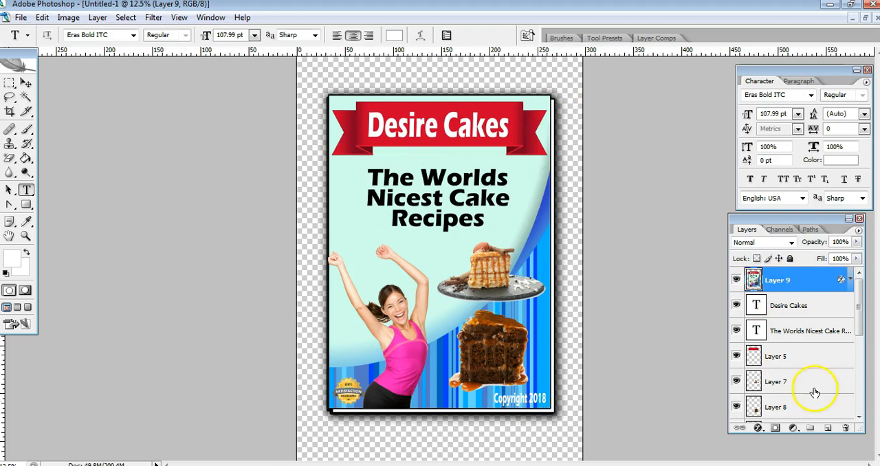
Increase the Drop Shadow distance on Layer 9 to 137 px and apply the layer style
left_click(758, 428)
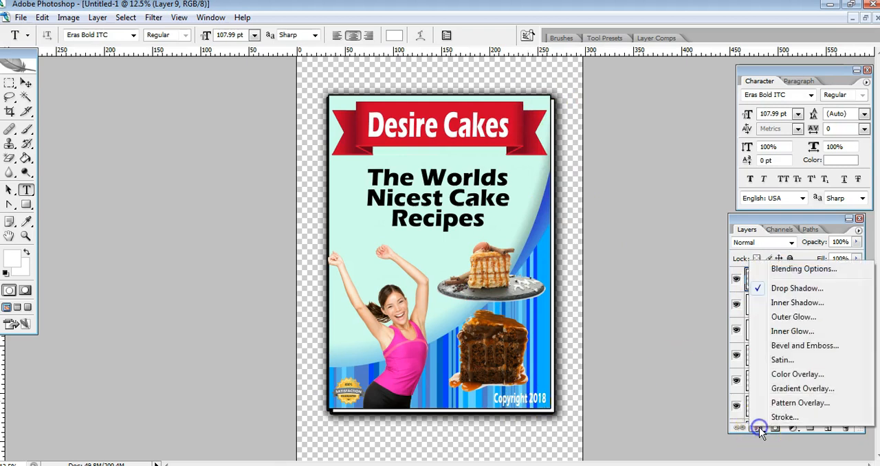
left_click(790, 289)
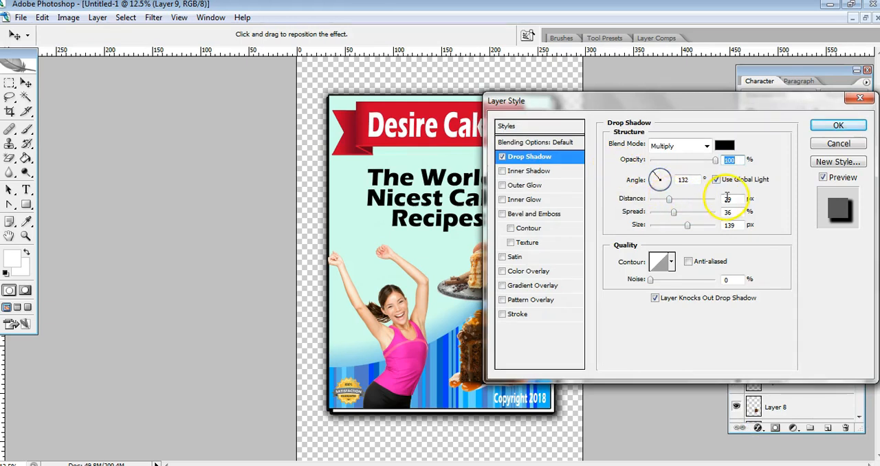
left_click_drag(669, 199, 701, 213)
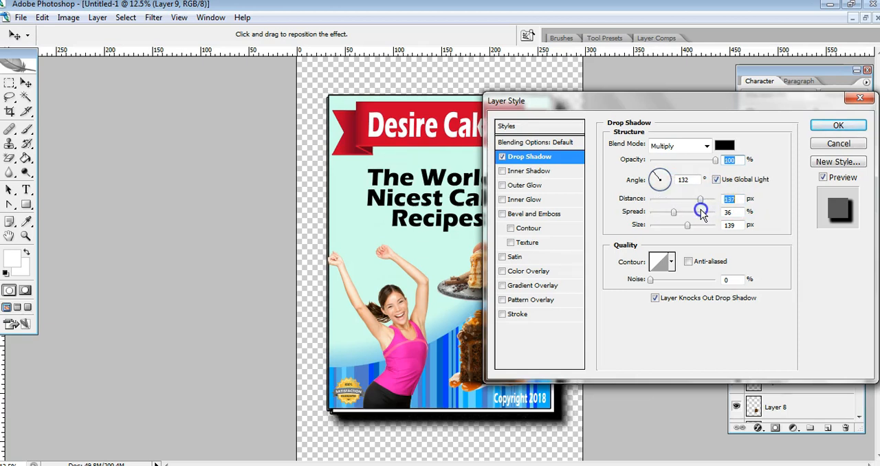
left_click(835, 124)
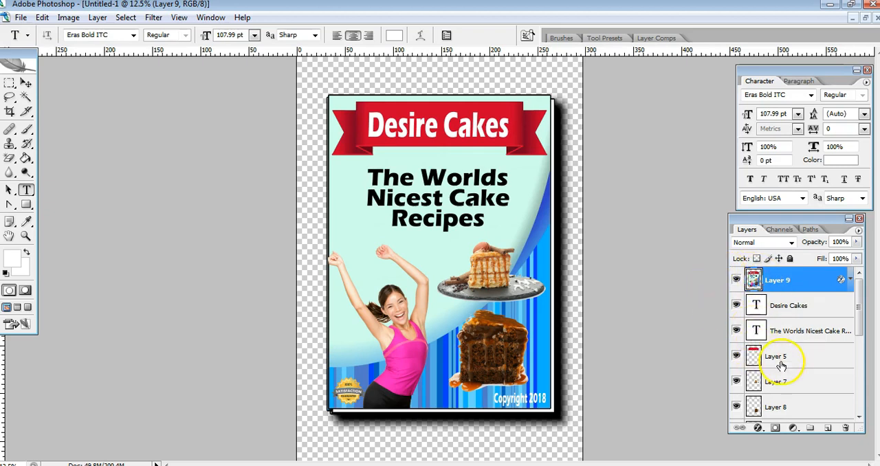
left_click_drag(859, 287, 858, 336)
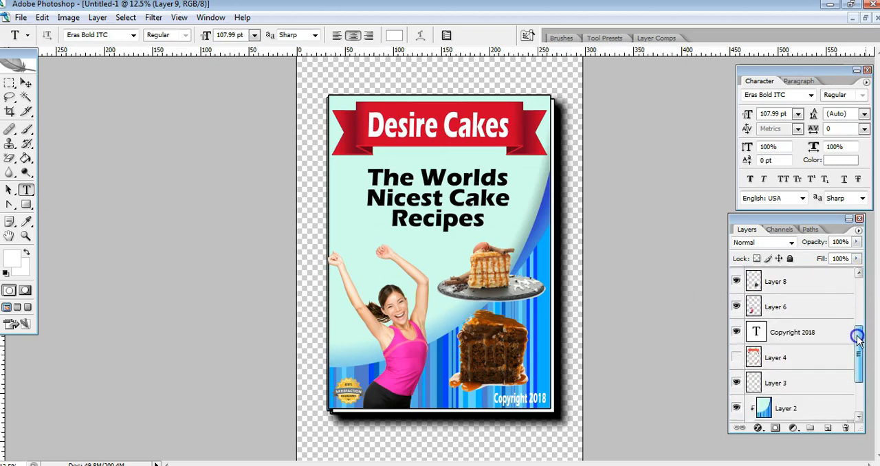
Select Layer 6 and shift the woman image slightly with the Move tool
left_click(754, 304)
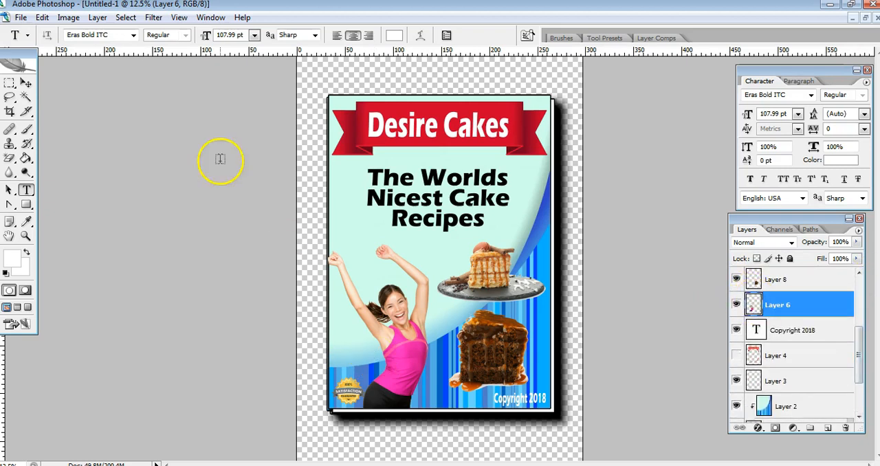
left_click(26, 82)
left_click_drag(423, 365, 411, 362)
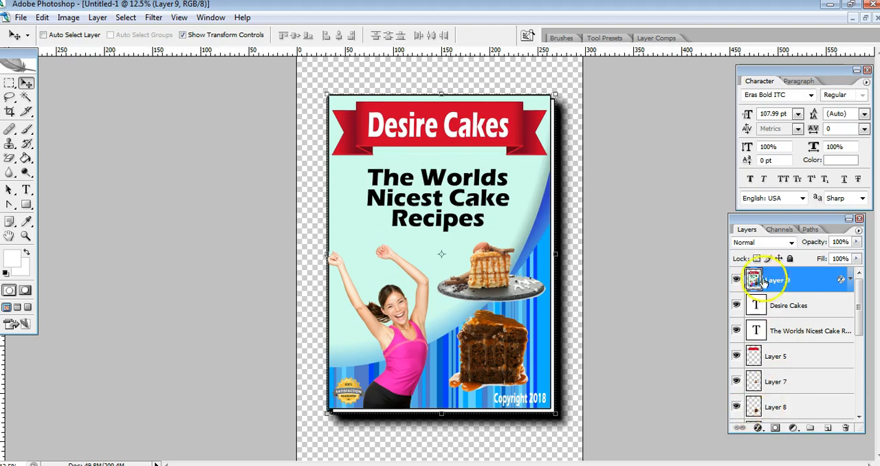
Toggle the merged cover on Layer 9 off and on to compare it with the separate layers, leaving it hidden
left_click(736, 279)
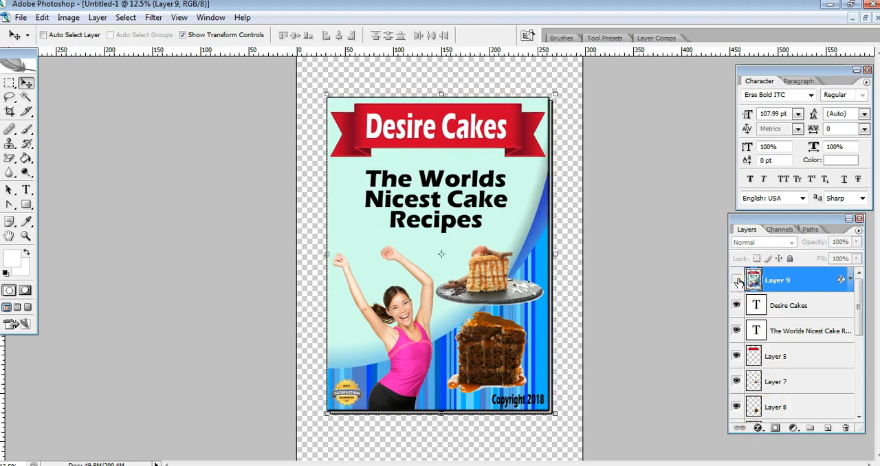
left_click(736, 279)
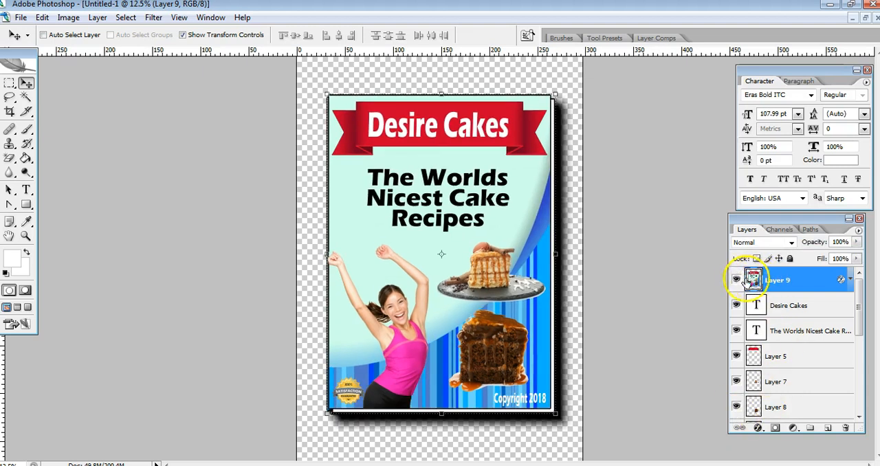
left_click(736, 280)
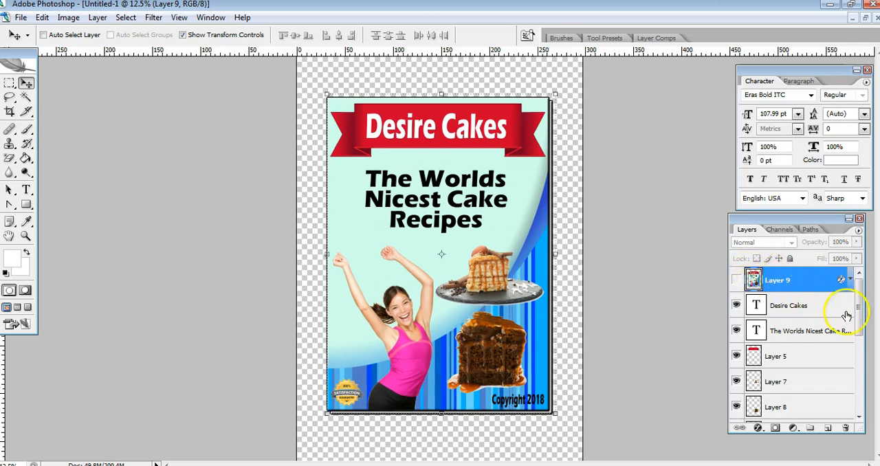
Hide the blue striped background on Layer 2 and make that layer the selected one
left_click_drag(861, 309, 863, 390)
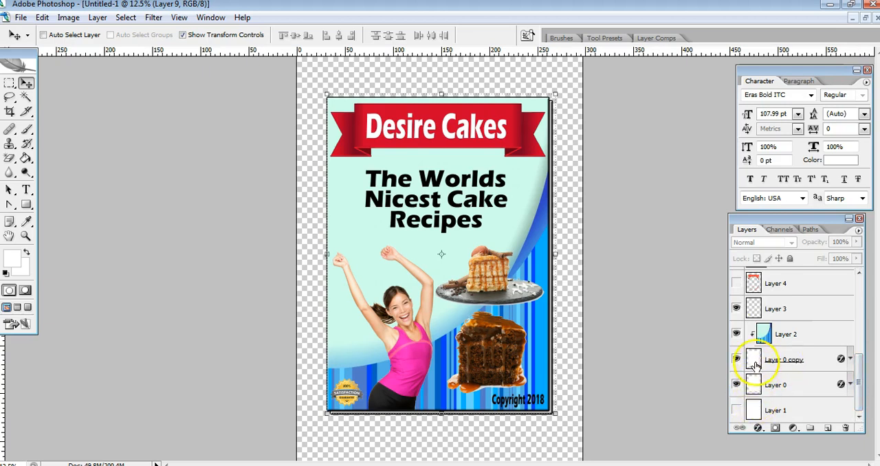
left_click_drag(859, 385, 860, 310)
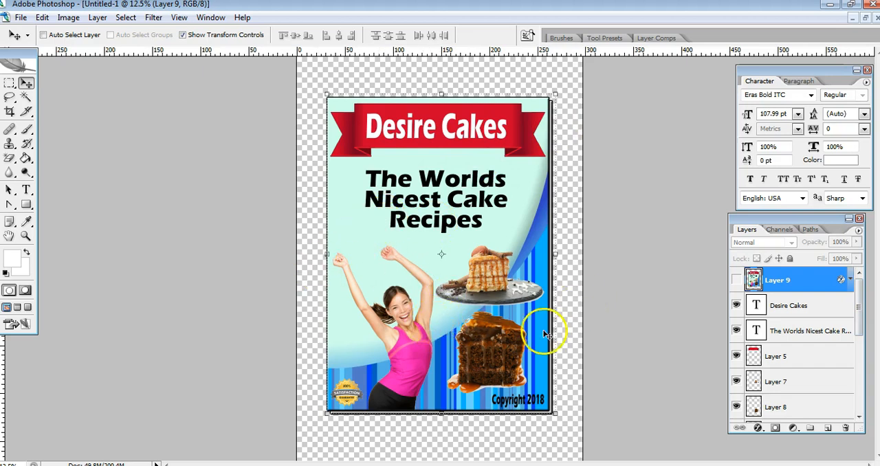
left_click_drag(860, 303, 861, 405)
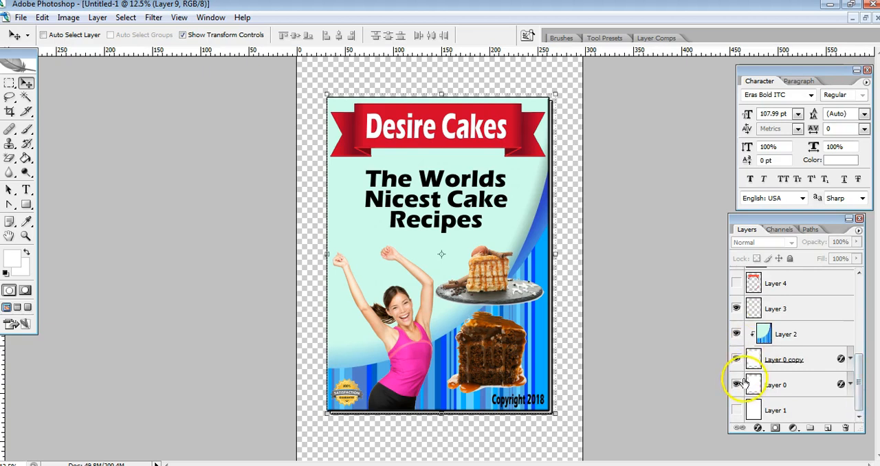
left_click(737, 335)
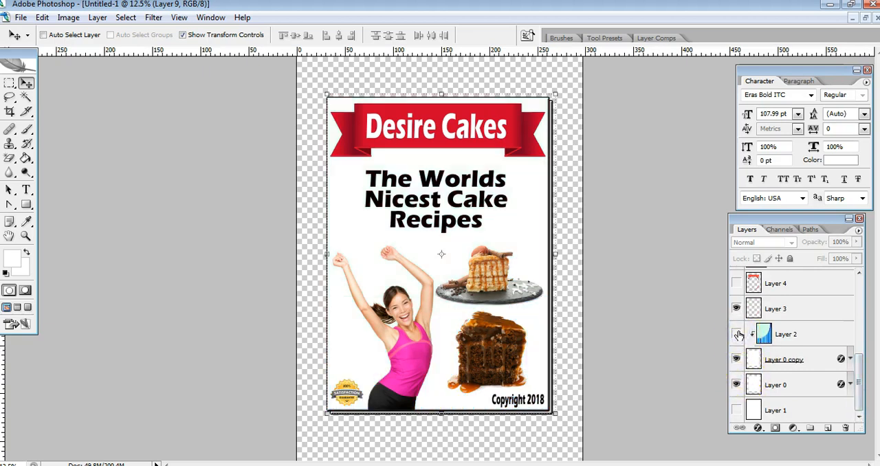
left_click(767, 334)
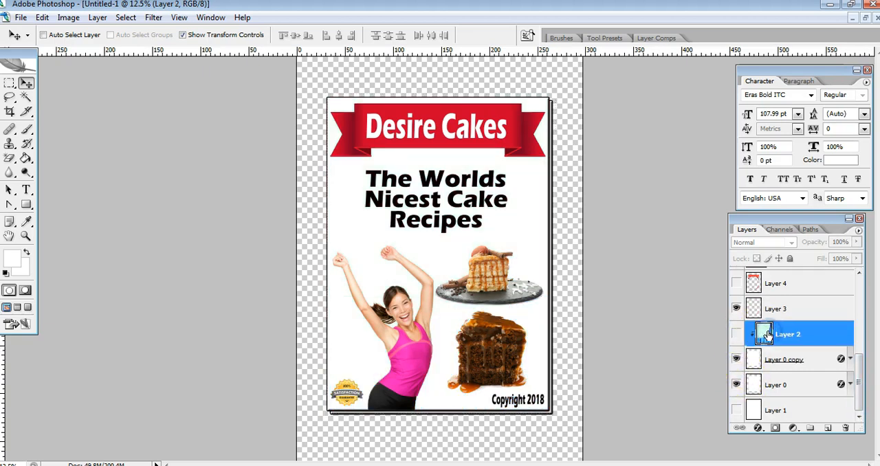
left_click(783, 334)
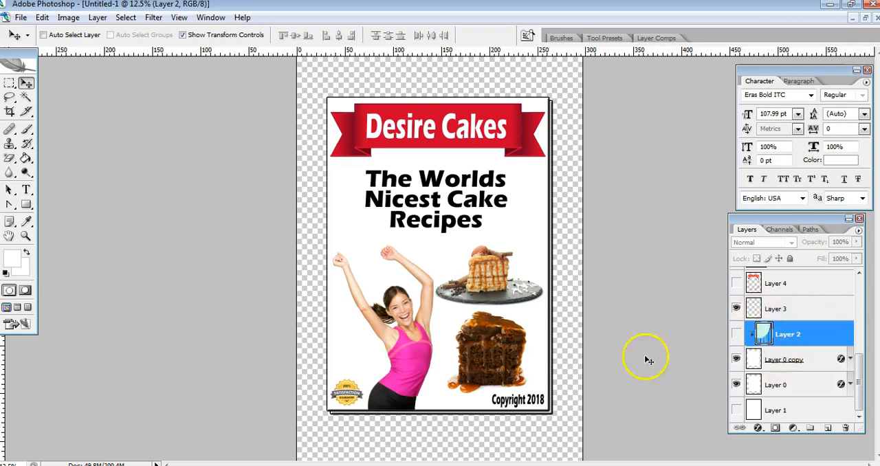
Switch to Firefox and examine the usage rights filter options and results for the cooking background image search
key("alt+Tab")
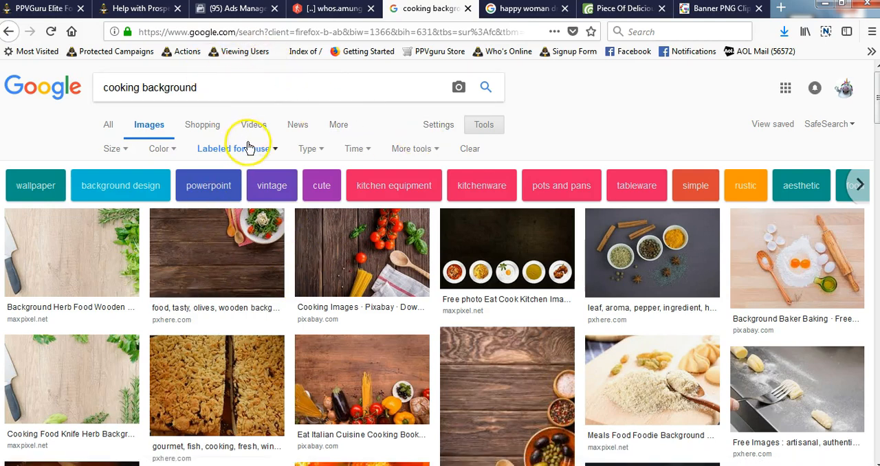
left_click(486, 125)
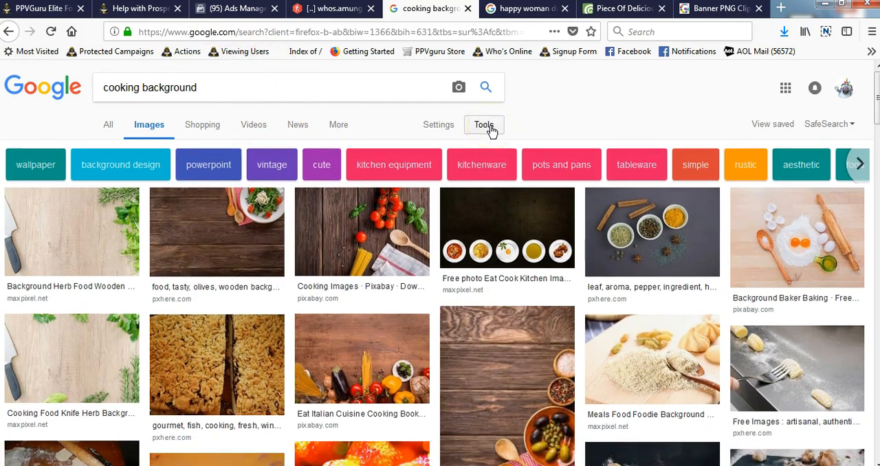
left_click(488, 128)
left_click(227, 152)
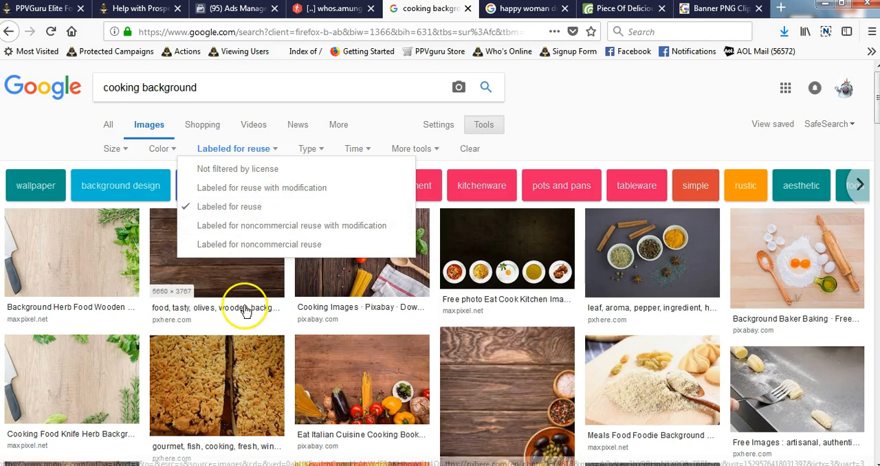
left_click(144, 323)
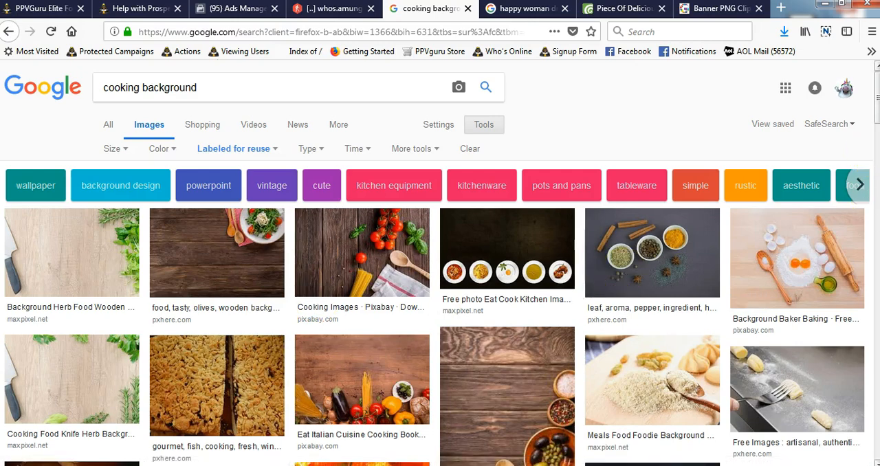
left_click_drag(877, 112, 878, 76)
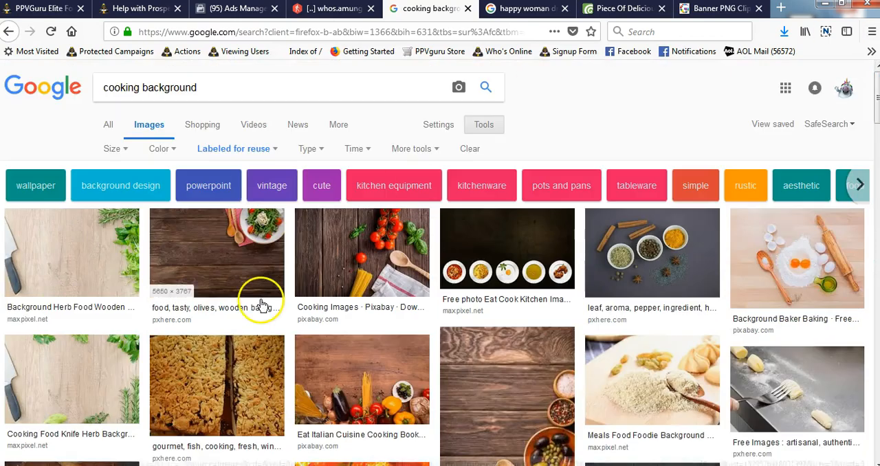
Open the dark wooden background photo with the salad plate on its PxHere page and copy the image
left_click(224, 253)
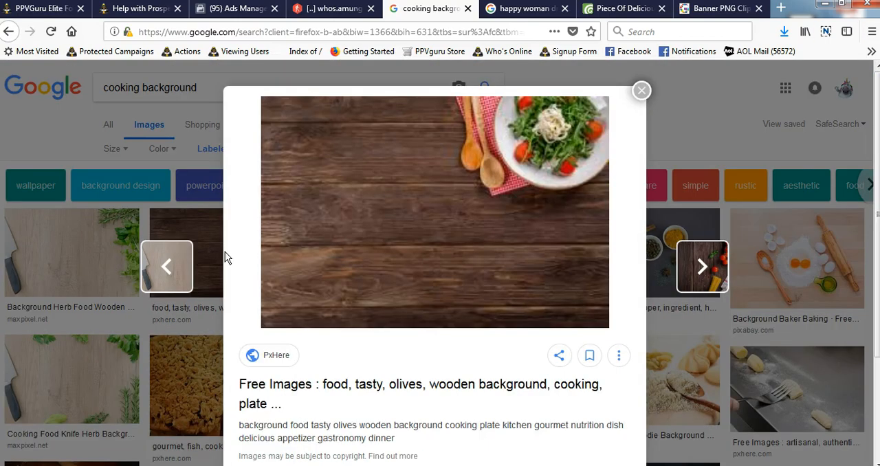
left_click(415, 199)
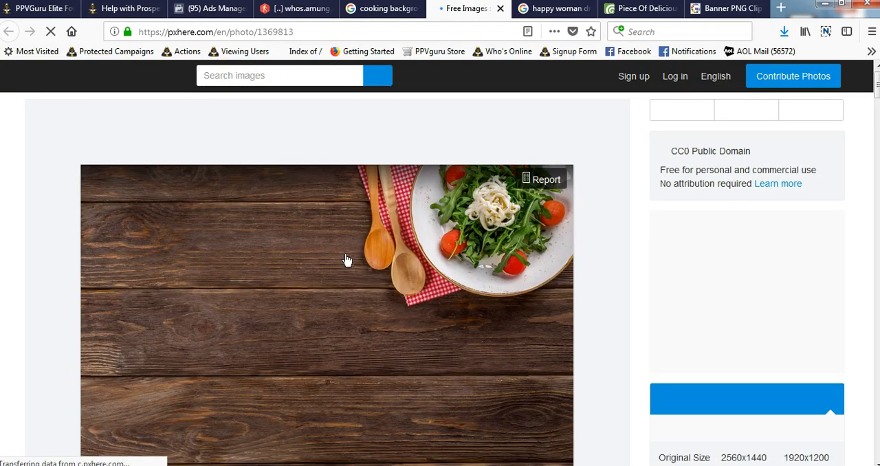
right_click(350, 307)
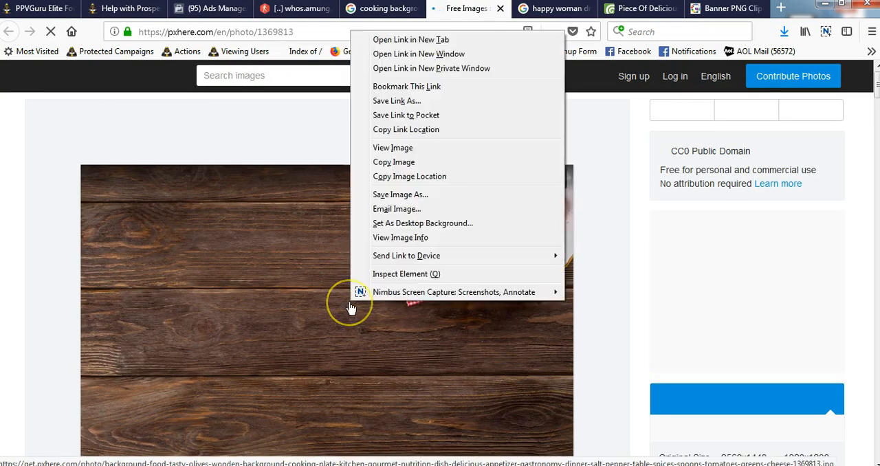
left_click(399, 161)
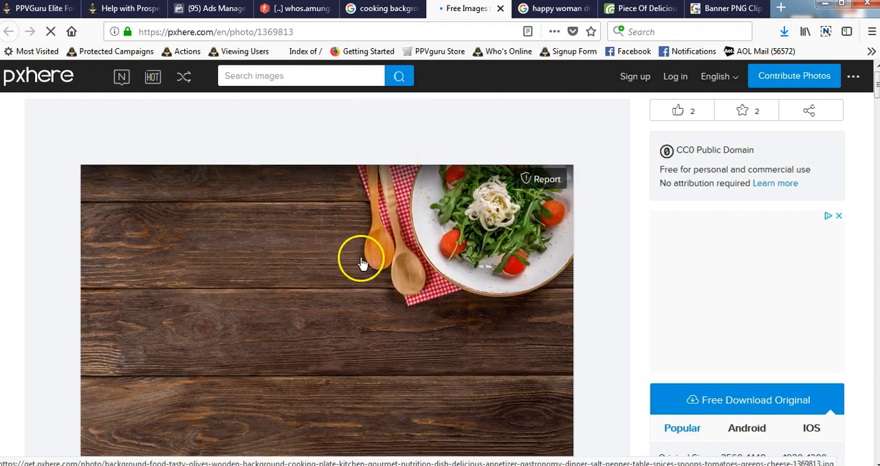
mouse_move(392, 341)
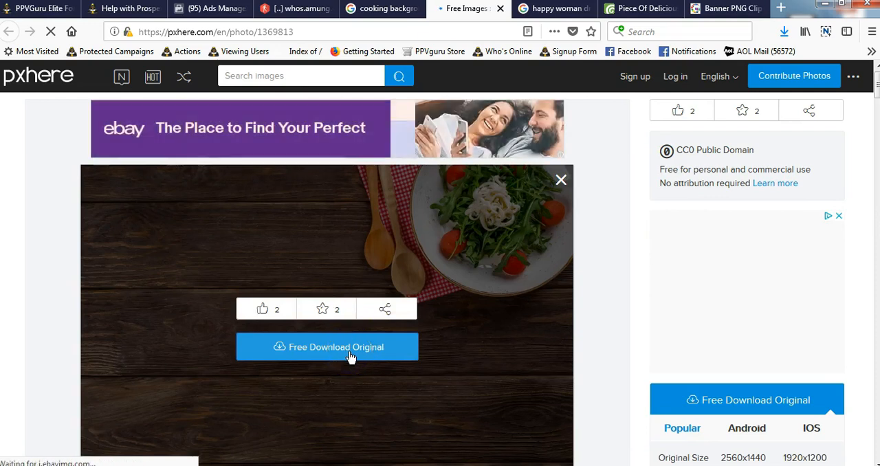
Switch back to Photoshop, add a new layer directly above Layer 0 copy, and paste the wooden background image into it
left_click(323, 465)
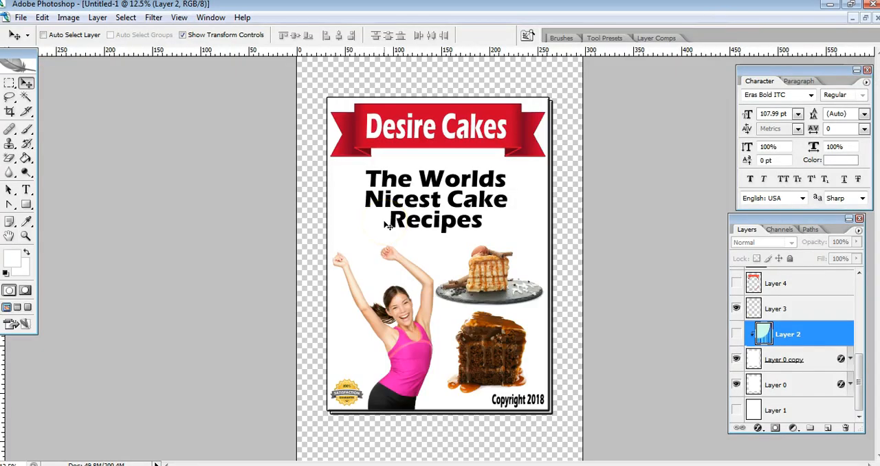
left_click(754, 360)
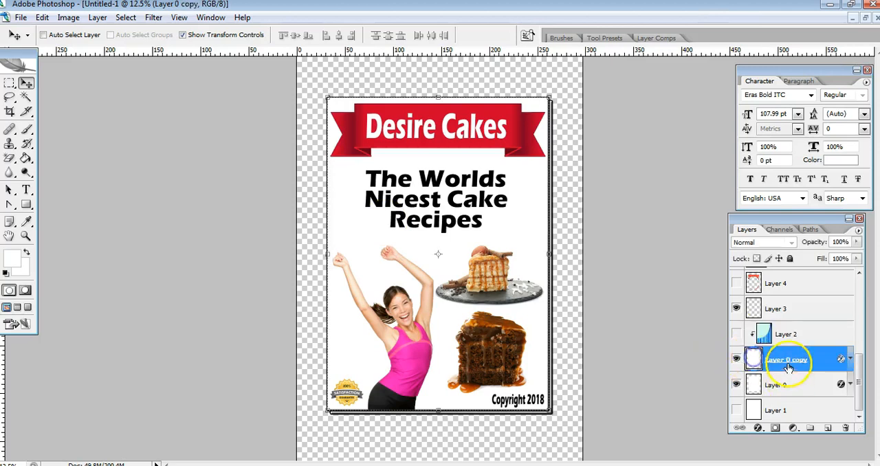
left_click(828, 430)
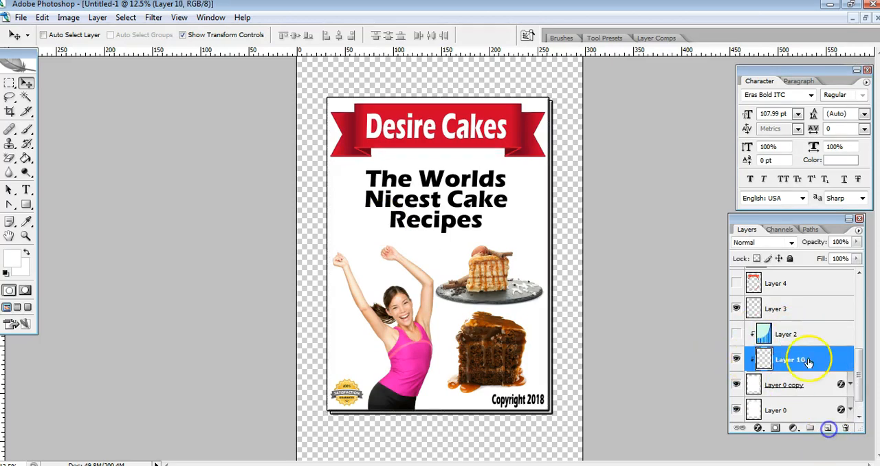
key("ctrl+v")
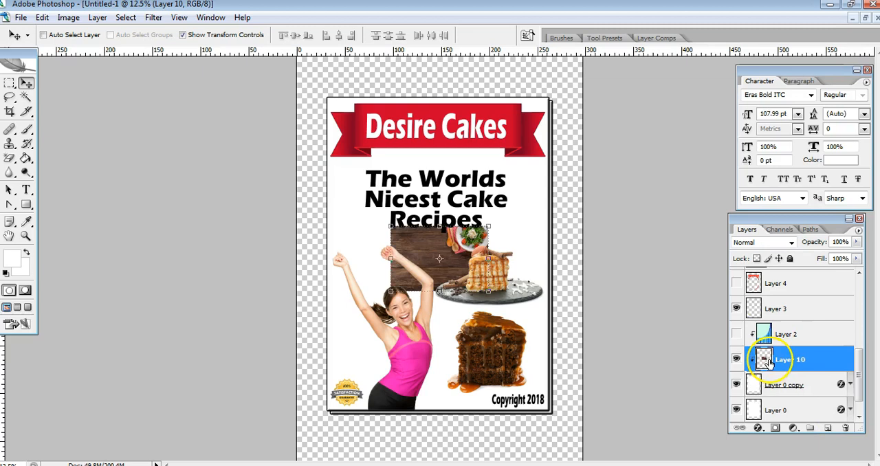
Enlarge the pasted wooden background proportionally to 257.2% and rotate it by -90.2°
left_click_drag(489, 225, 568, 79)
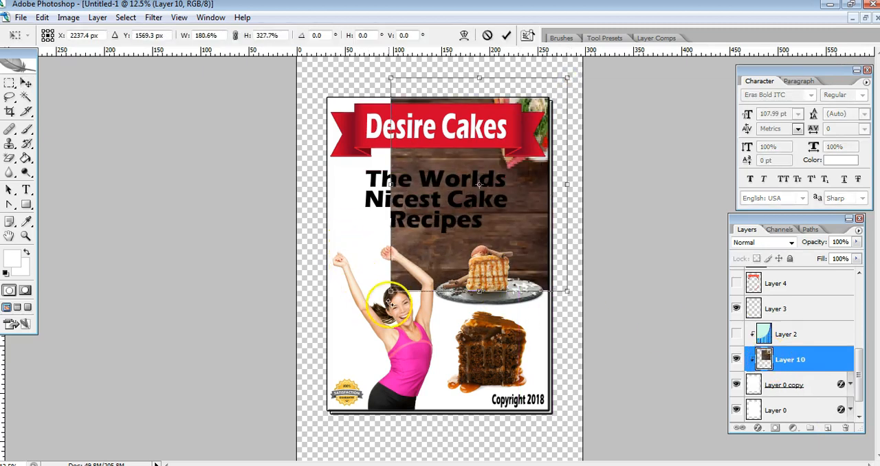
left_click_drag(389, 290, 316, 410)
left_click(236, 35)
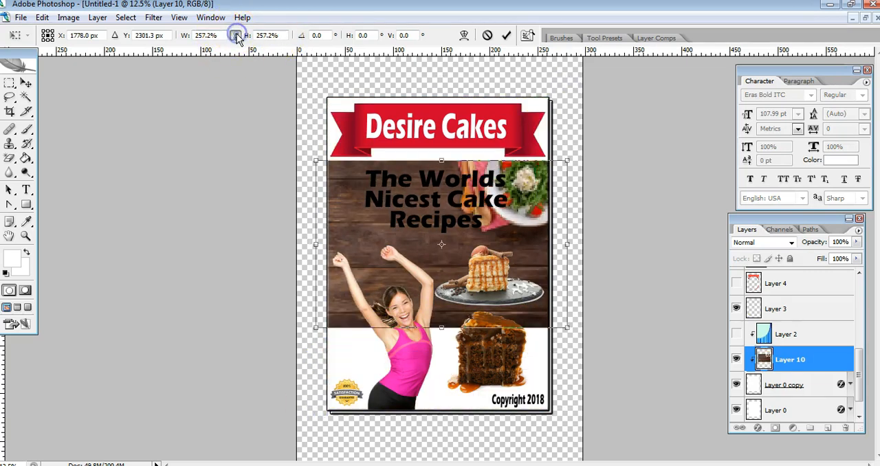
left_click_drag(592, 155, 334, 75)
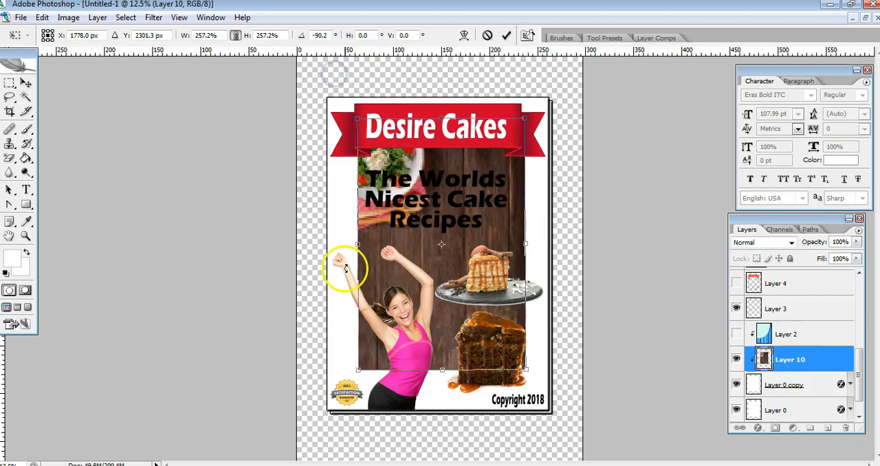
Scale the rotated wooden background to 372.9%, position it to fill the whole cover, apply the transformation, and keep Layer 10 selected
left_click_drag(358, 371, 257, 442)
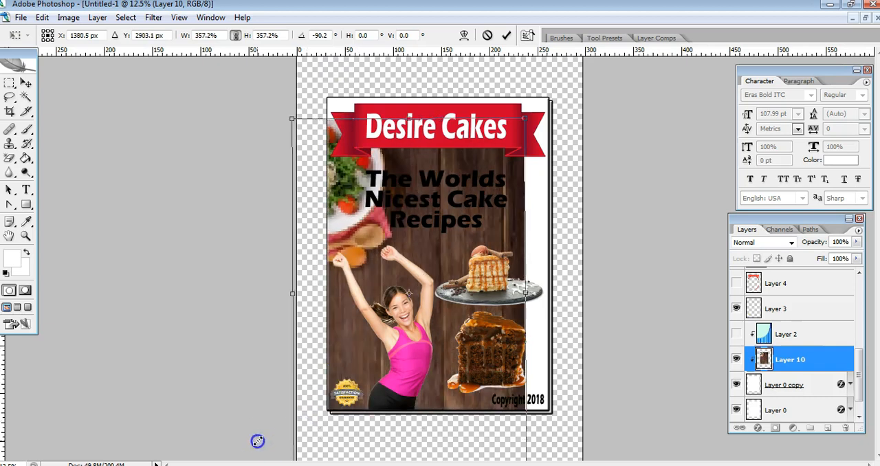
left_click_drag(526, 118, 565, 90)
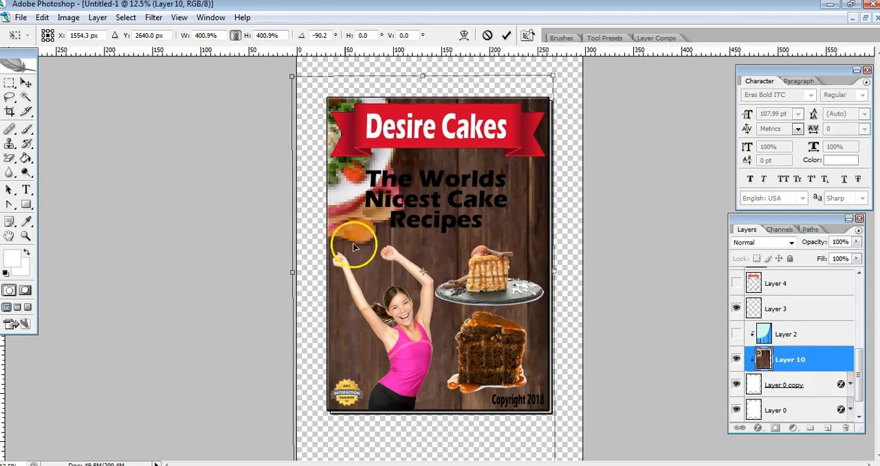
left_click_drag(289, 77, 325, 93)
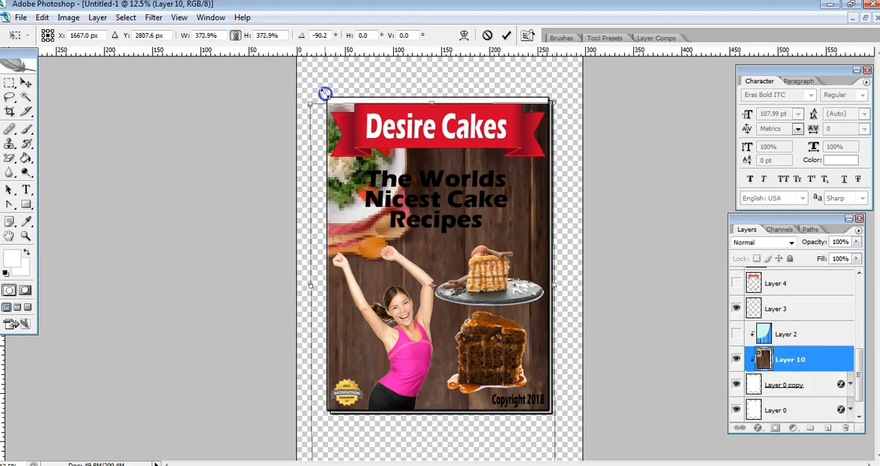
left_click_drag(367, 205, 371, 164)
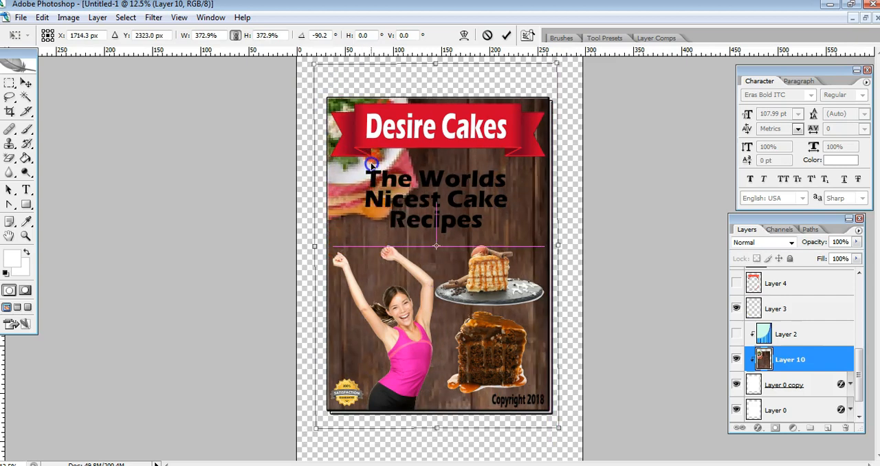
left_click(25, 82)
left_click(391, 186)
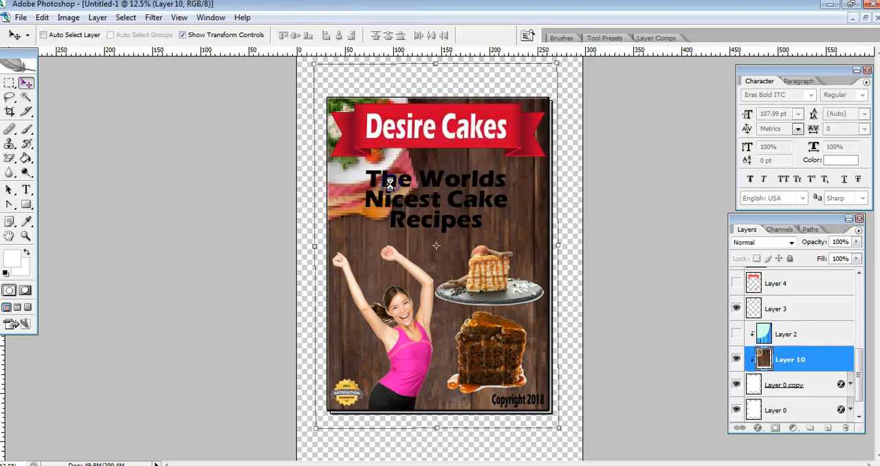
right_click(769, 362)
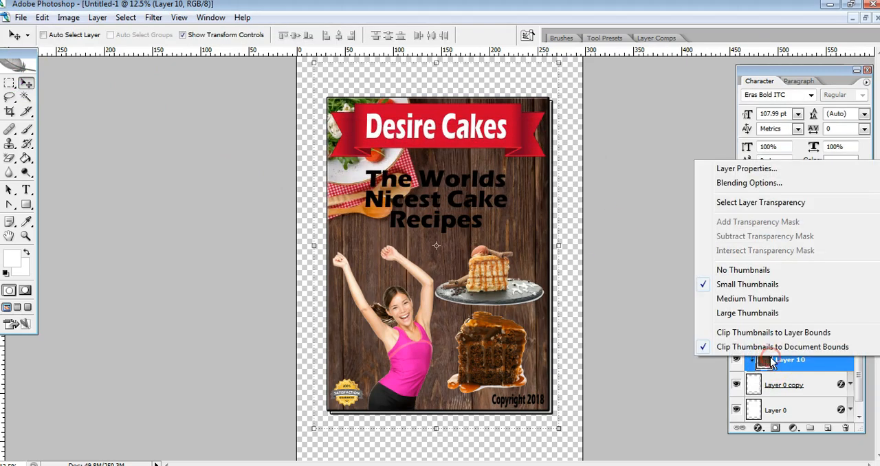
left_click(789, 364)
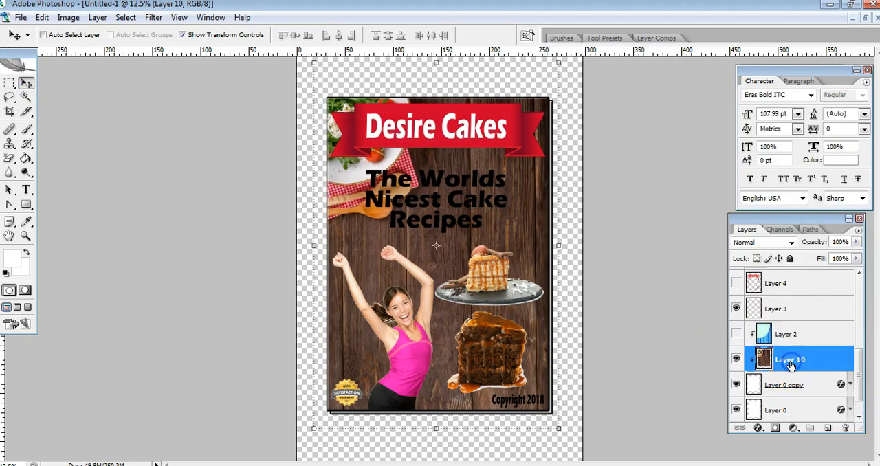
Release the clipping mask on Layer 10 and clip the wooden background to Layer 0 copy again
right_click(792, 365)
left_click(755, 202)
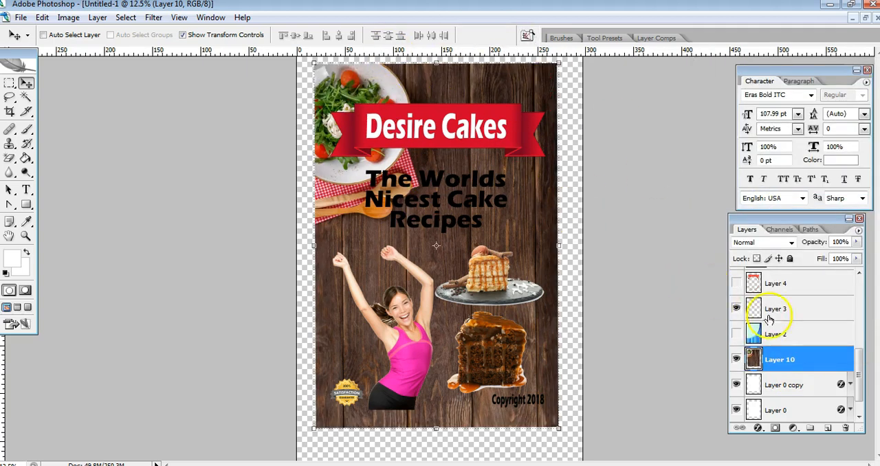
right_click(770, 363)
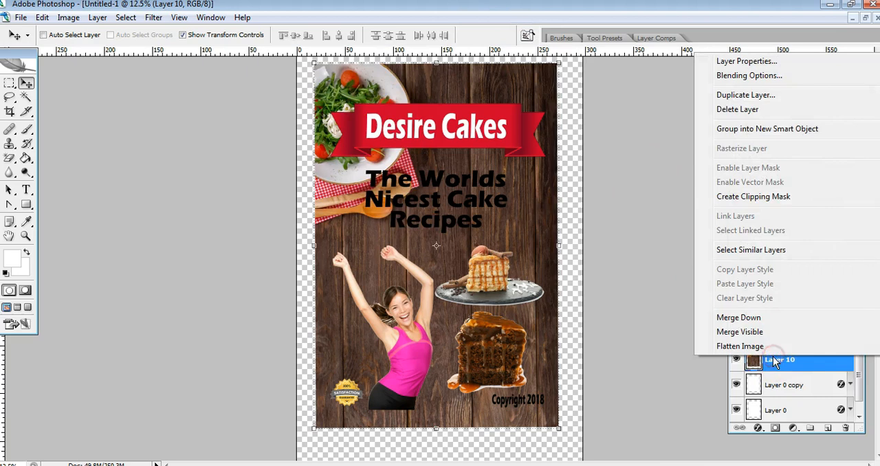
left_click(776, 199)
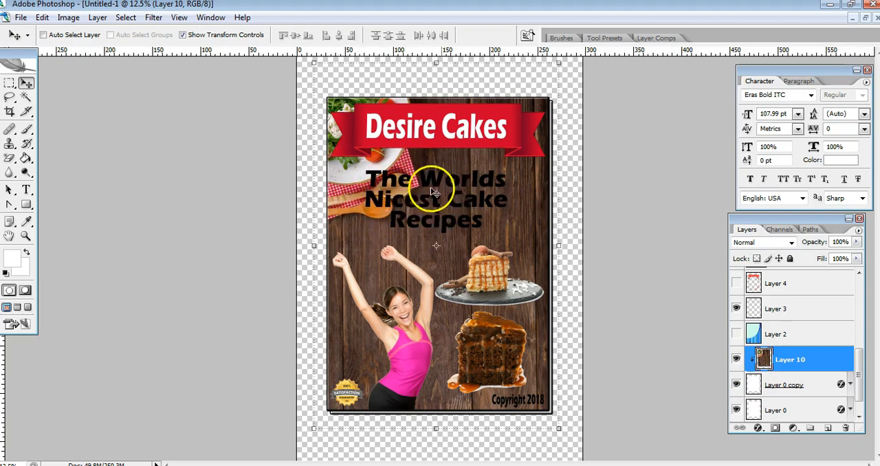
Change the text colour of "The Worlds Nicest Cake Recipes" to white (#ffffff)
left_click_drag(865, 388, 858, 305)
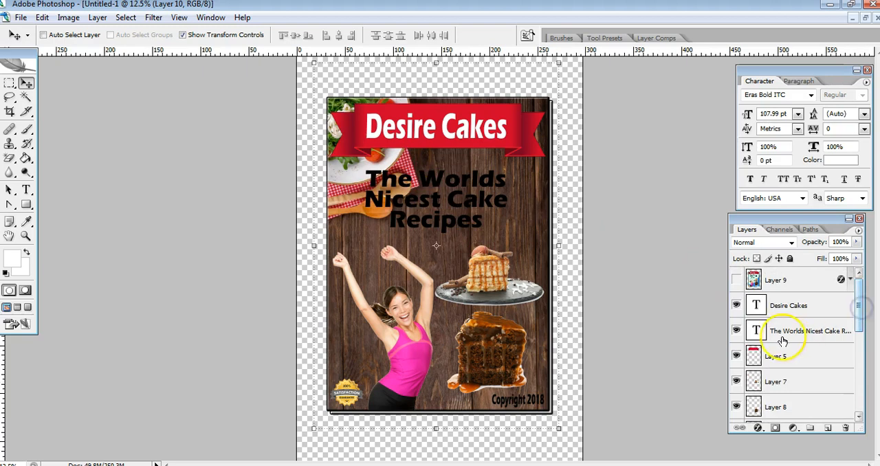
left_click(763, 333)
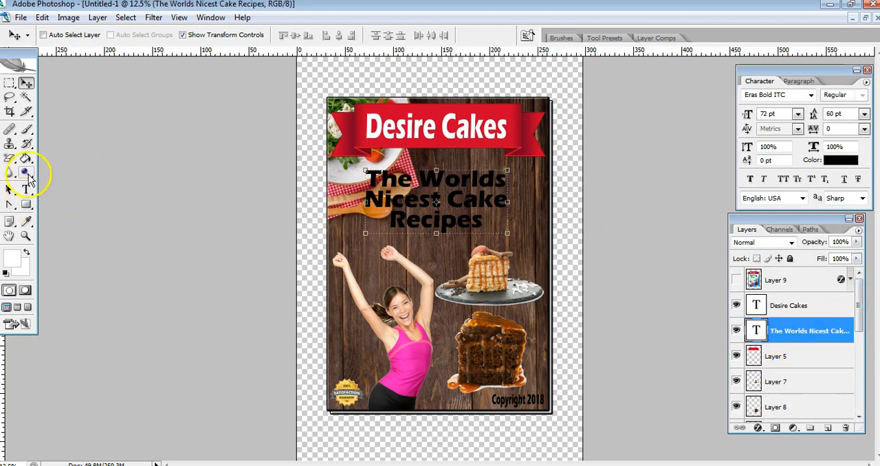
left_click(26, 190)
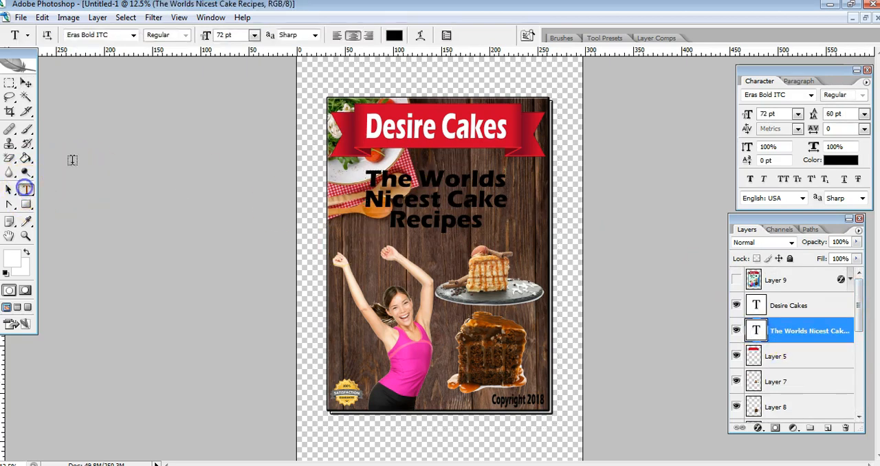
left_click(394, 36)
left_click_drag(484, 142, 454, 79)
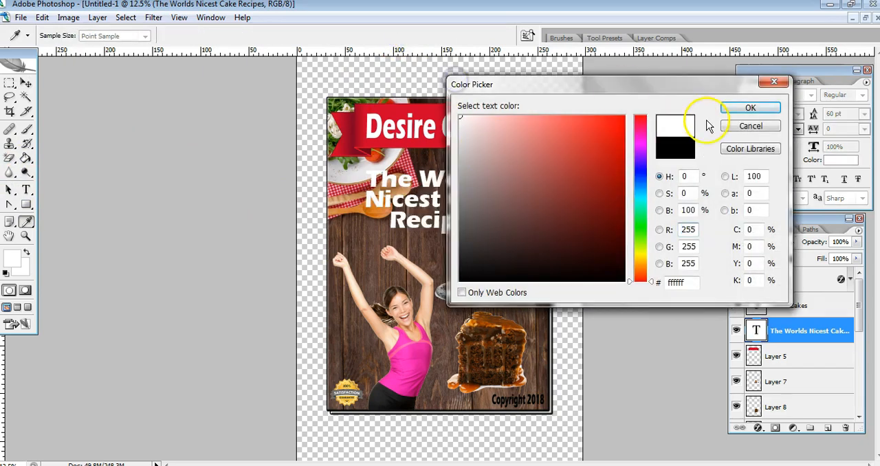
left_click(748, 108)
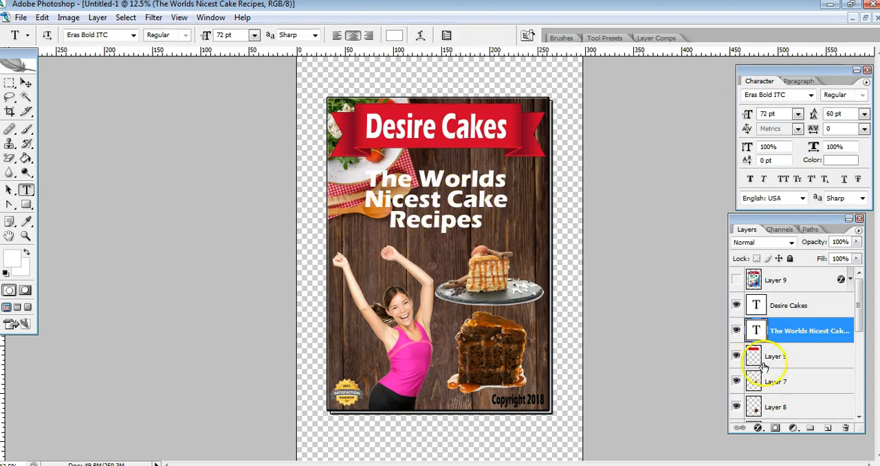
Add an outside stroke of about 18 px to the subtitle text, using dark brown #3d231c sampled from the wooden background
left_click(758, 429)
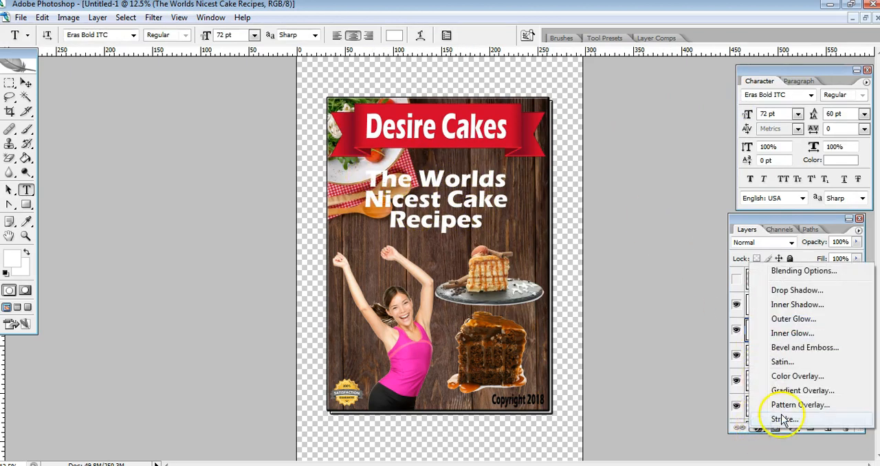
left_click(783, 419)
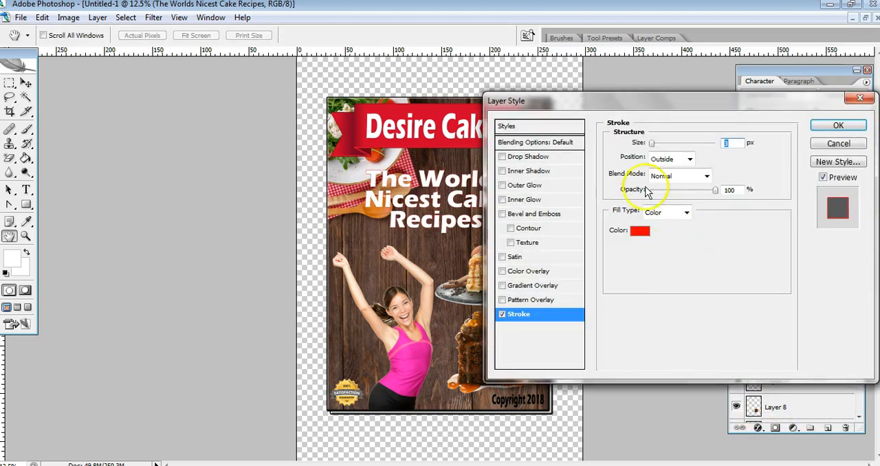
left_click(639, 234)
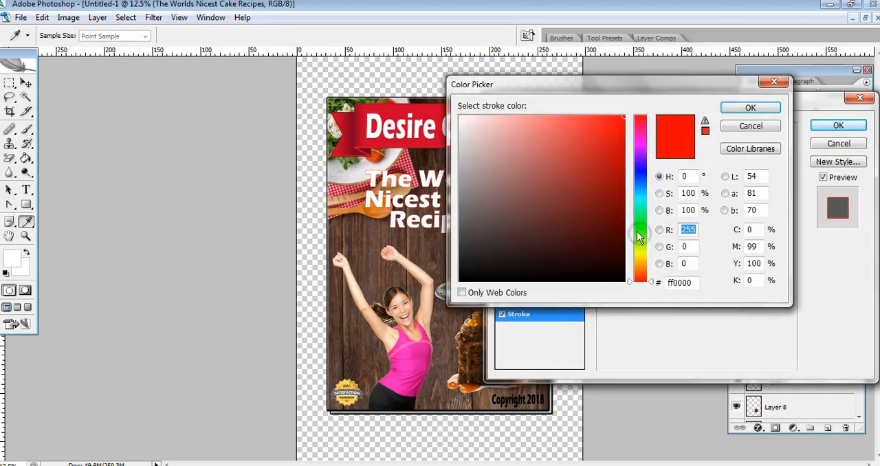
left_click_drag(535, 84, 595, 82)
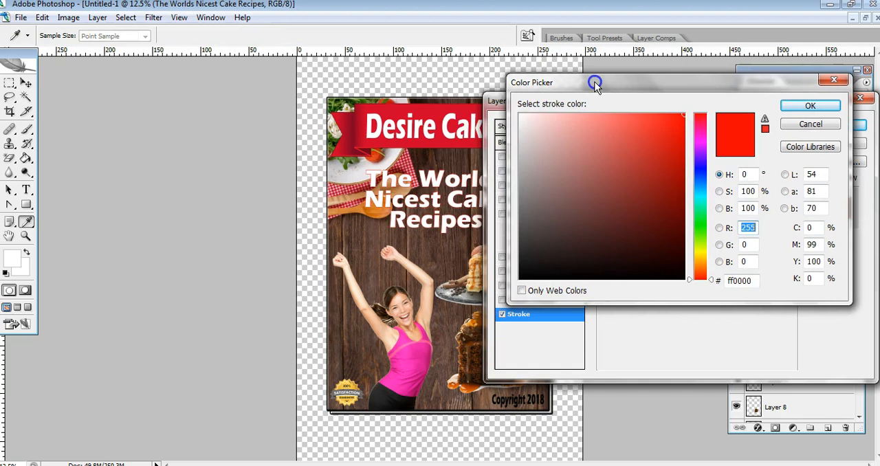
left_click(417, 189)
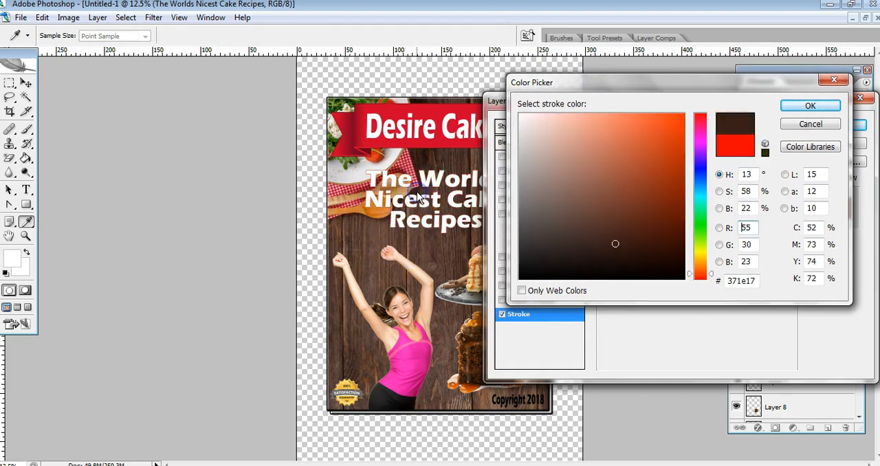
left_click(430, 170)
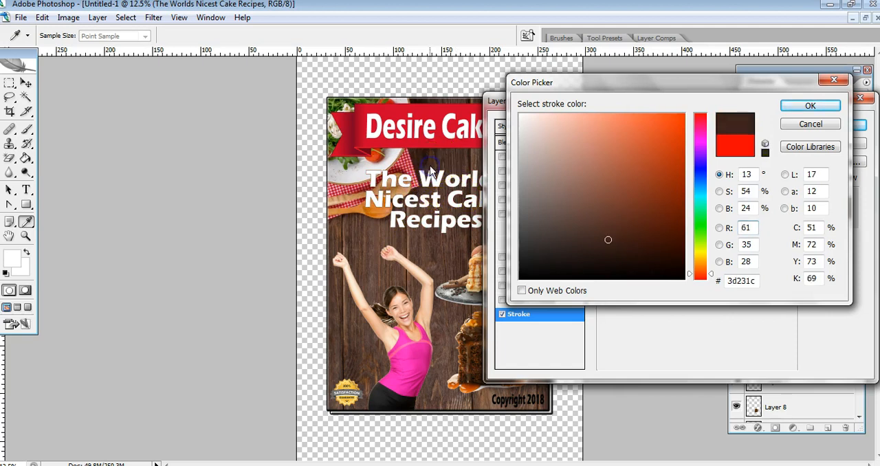
left_click(808, 110)
left_click_drag(652, 146, 662, 148)
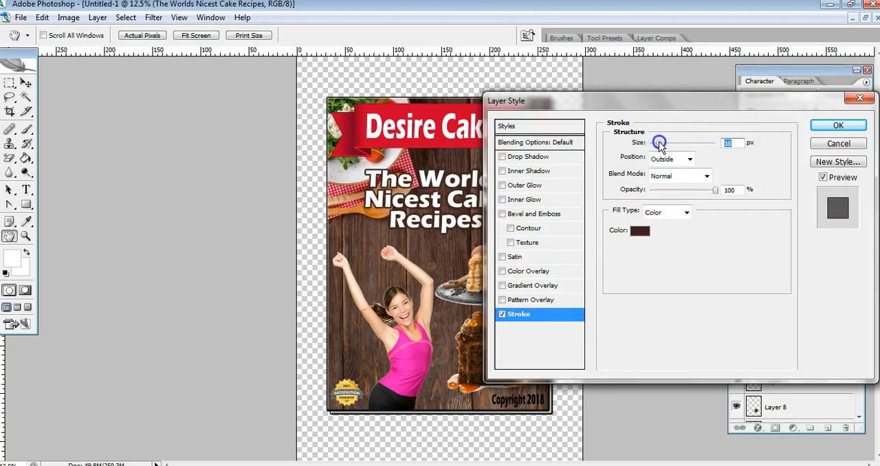
left_click(829, 128)
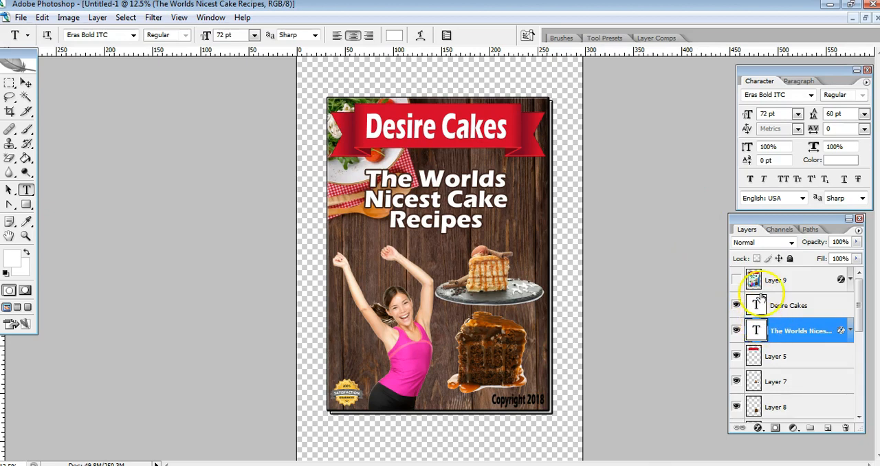
left_click_drag(859, 310, 862, 390)
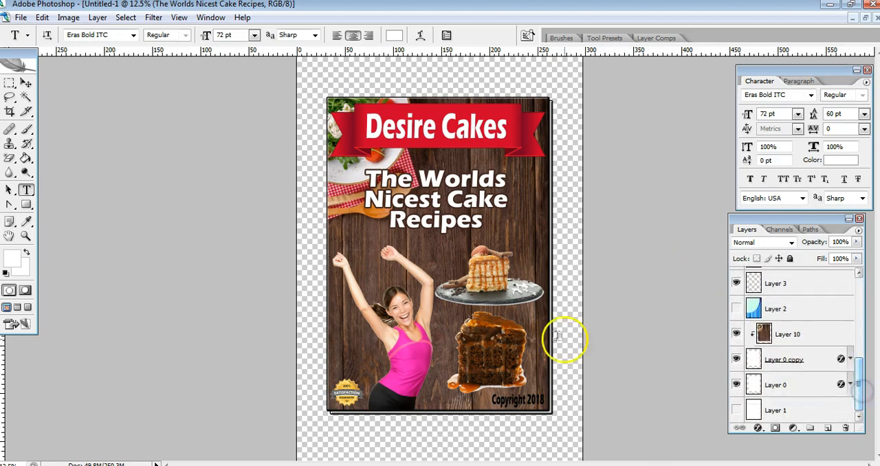